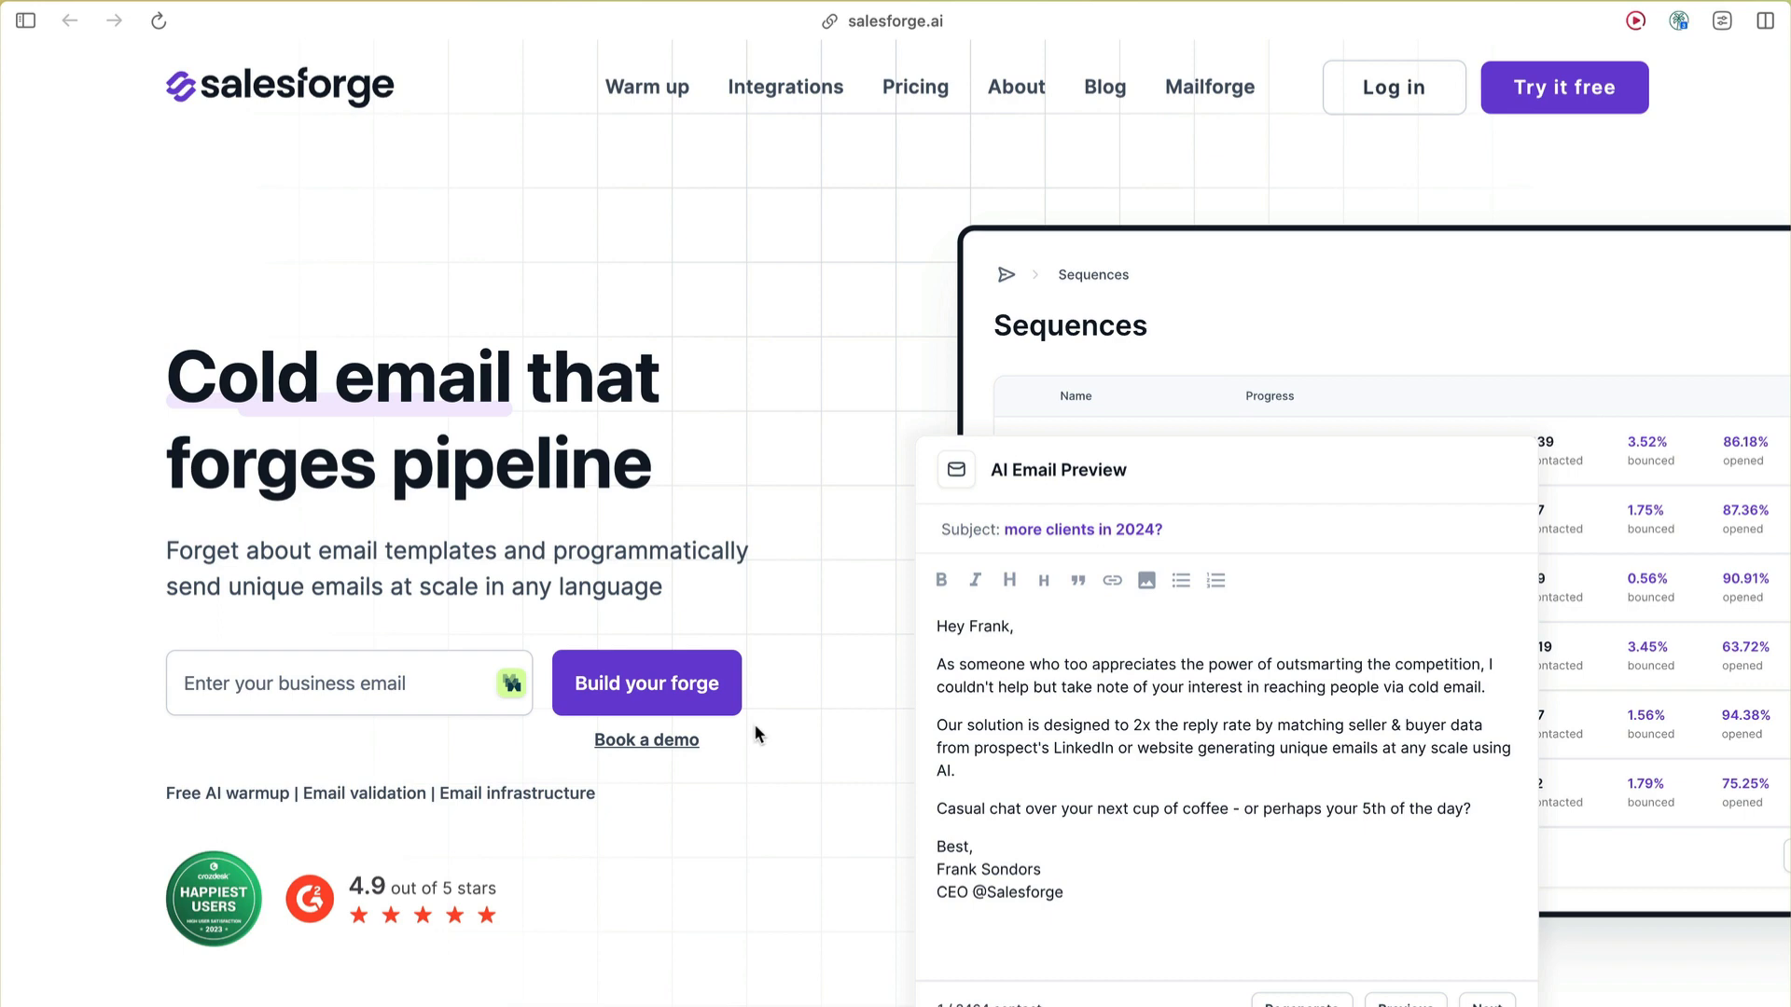
Step: Look through the Salesforge homepage, from the headline down to the email crafting features and beyond
scroll(756, 728, "down", 7)
scroll(755, 732, "down", 15)
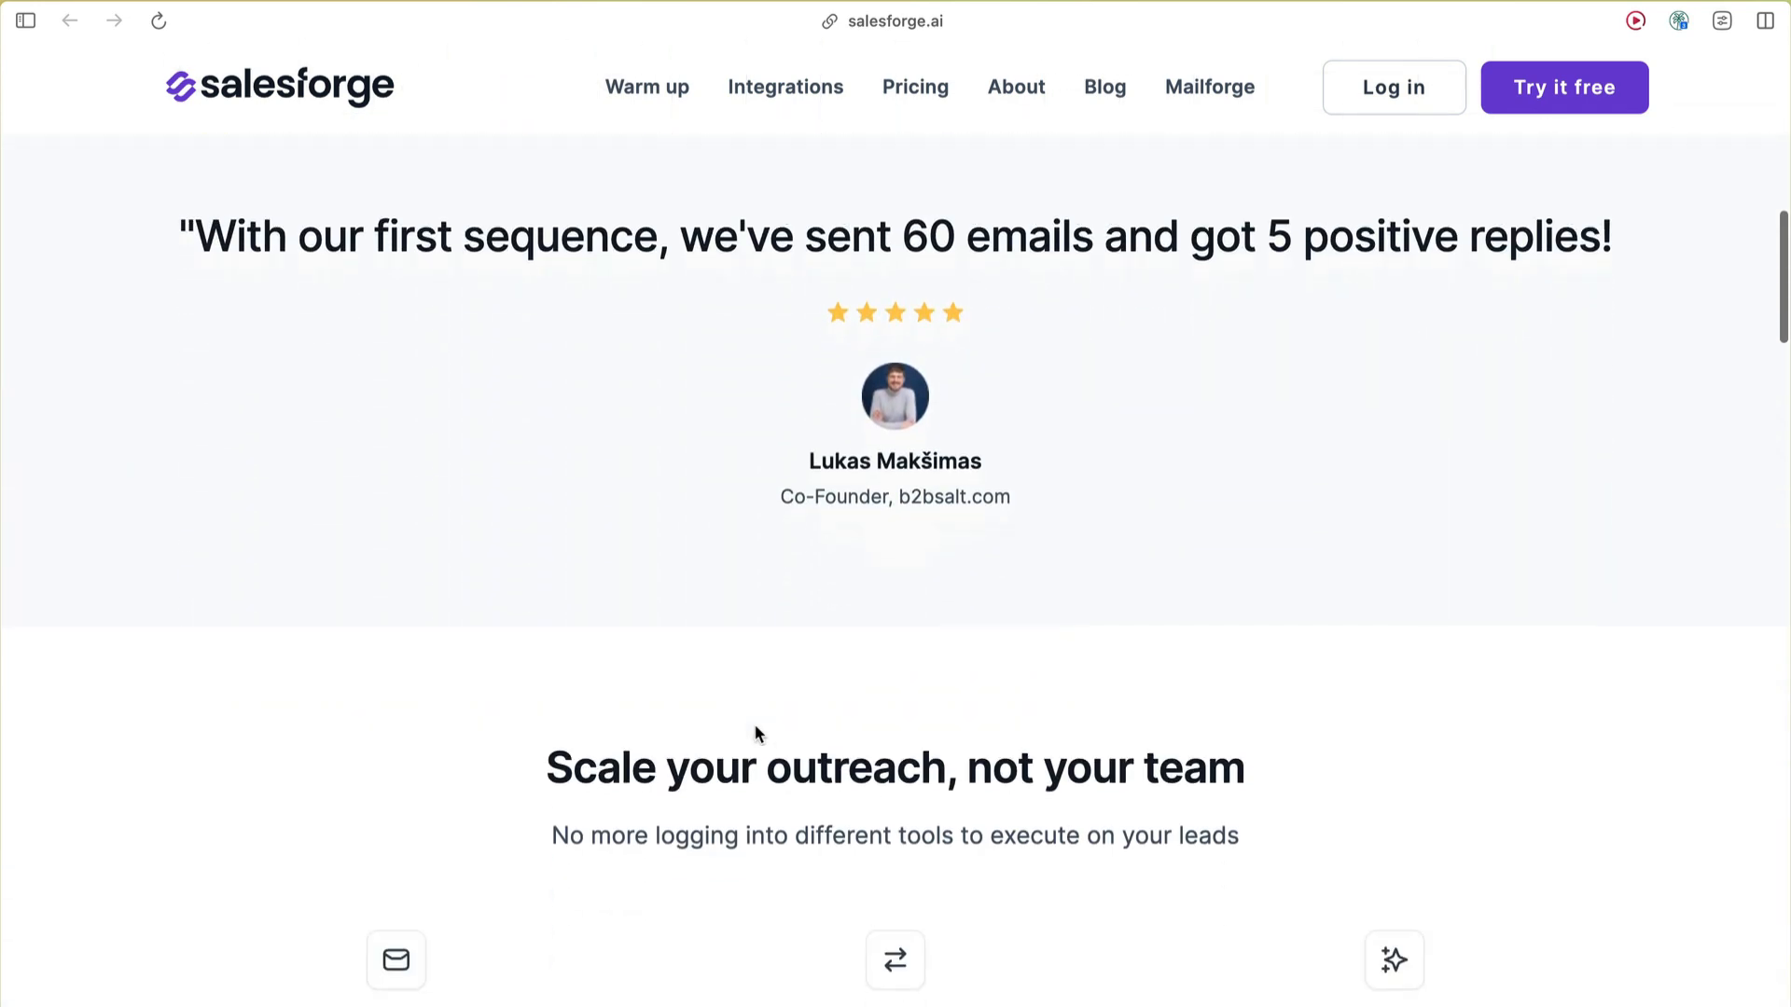
scroll(754, 729, "down", 2)
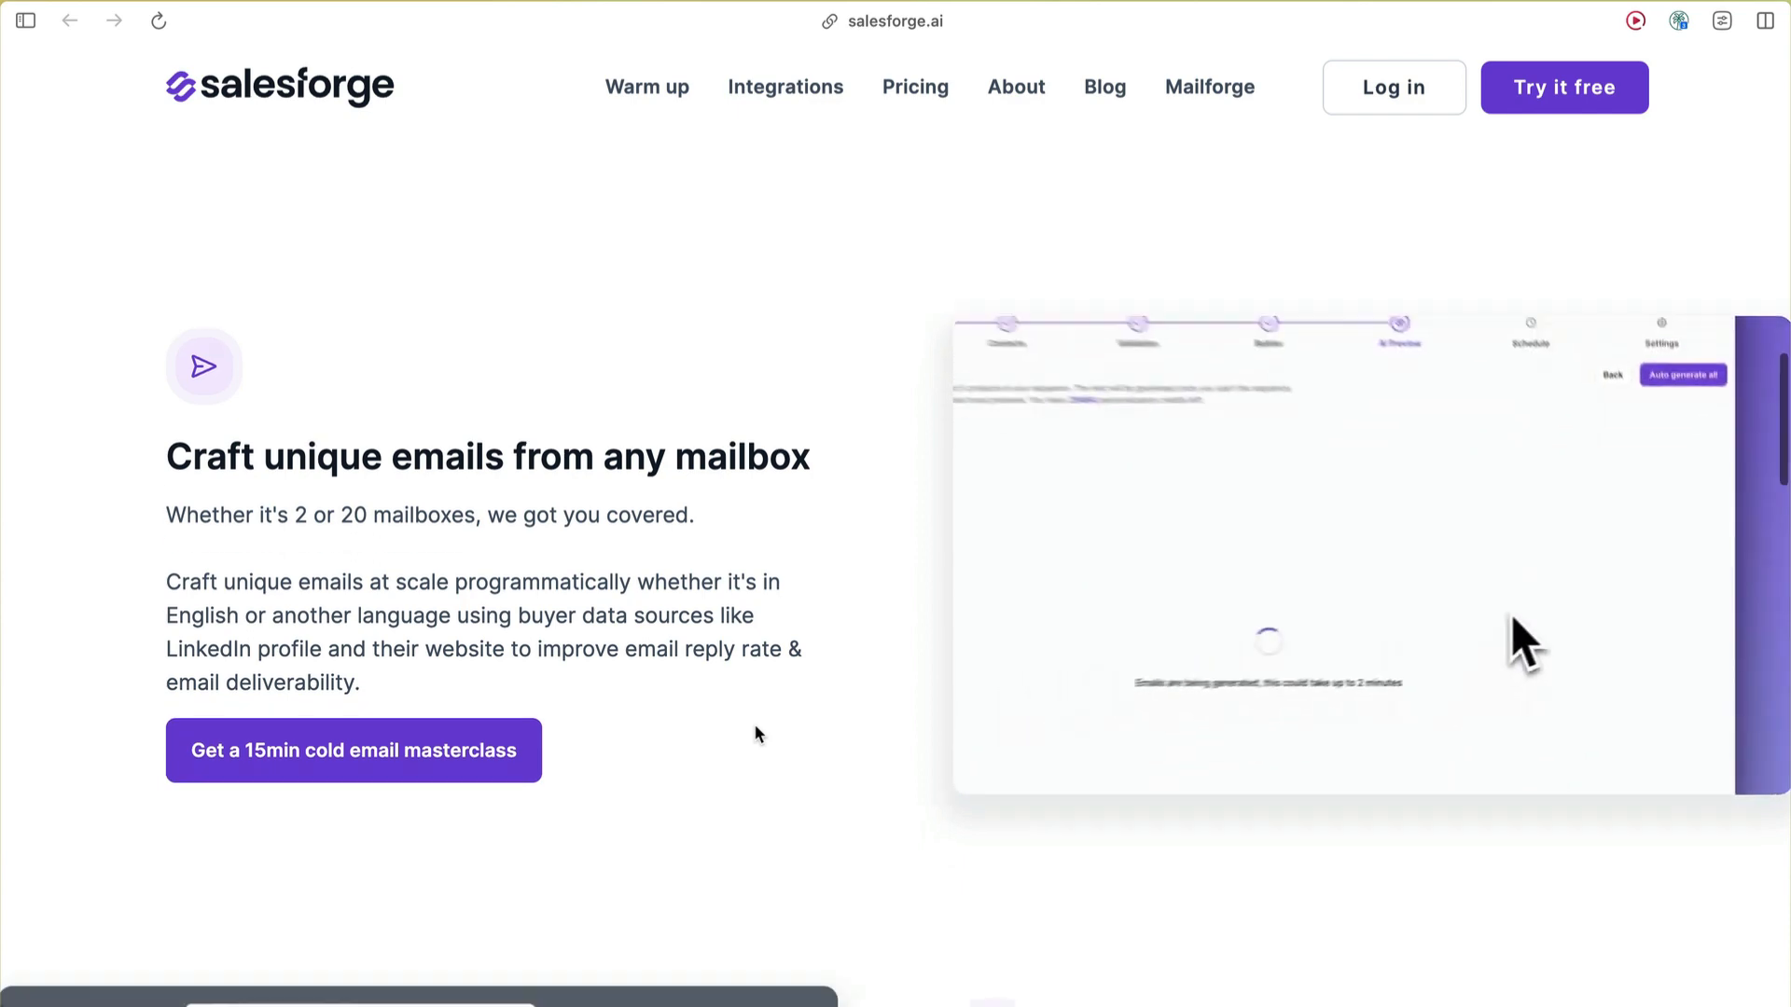
scroll(755, 728, "down", 10)
scroll(755, 727, "down", 4)
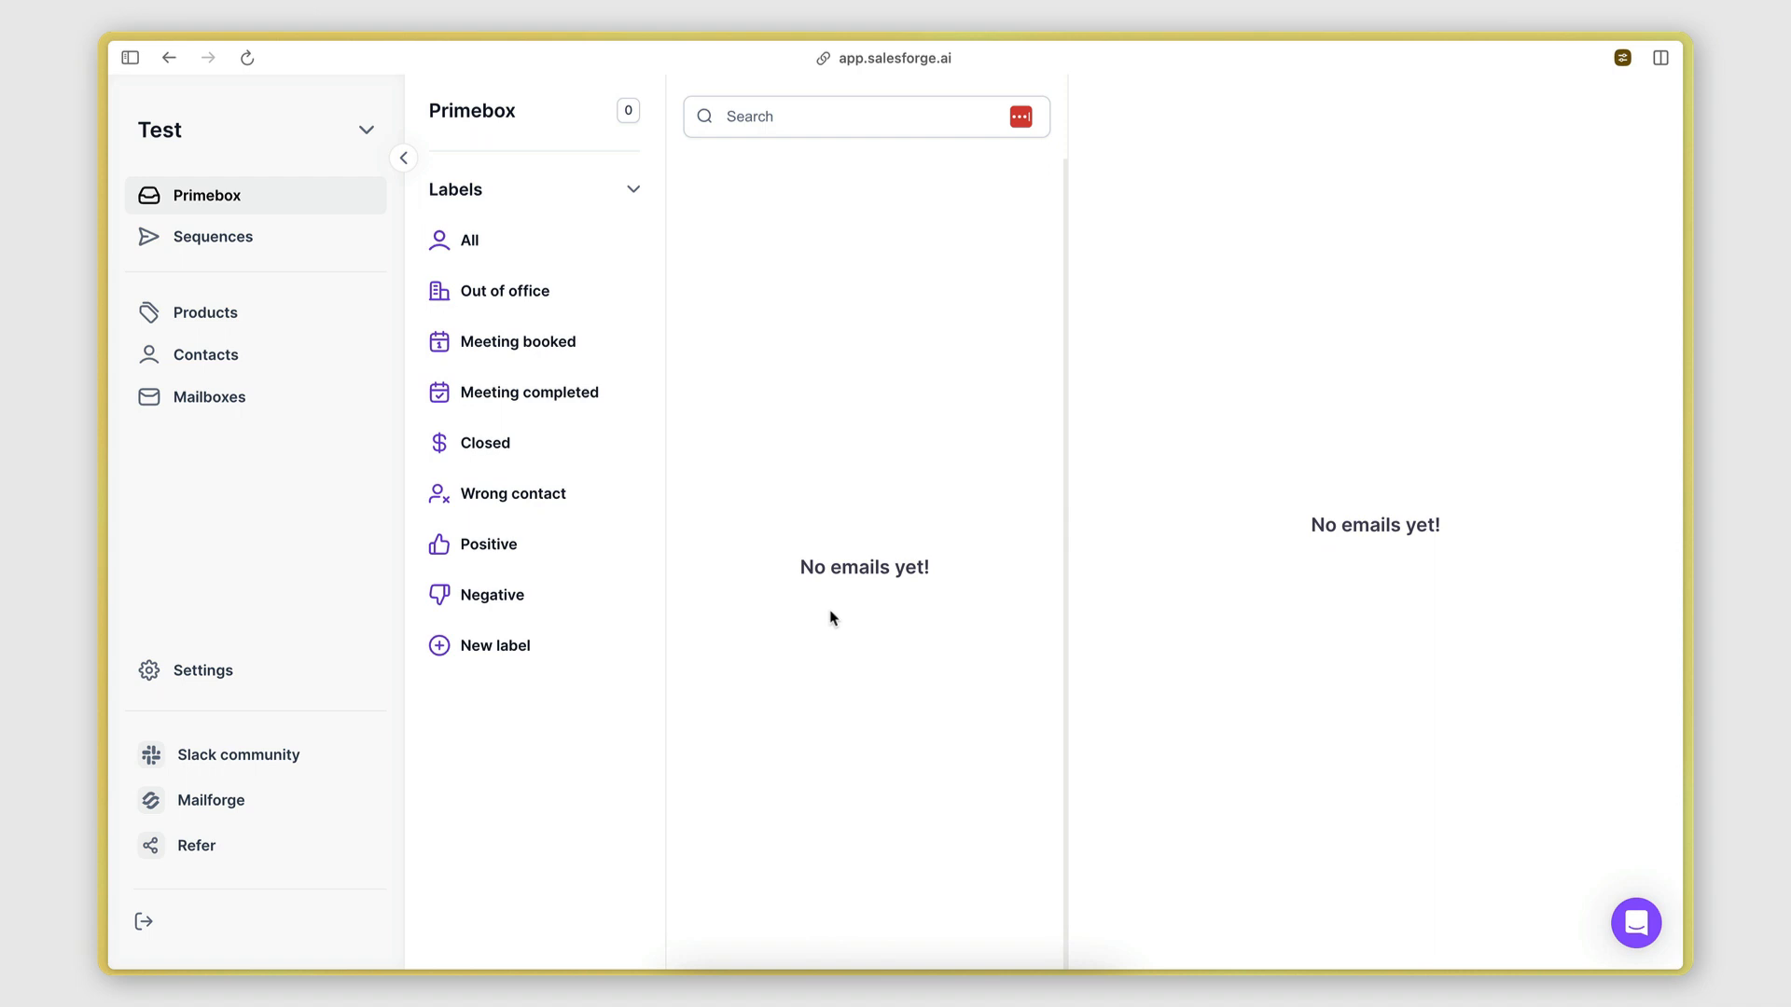
Step: View the Sequences page and examine the details of the existing Salesforge product
left_click(228, 246)
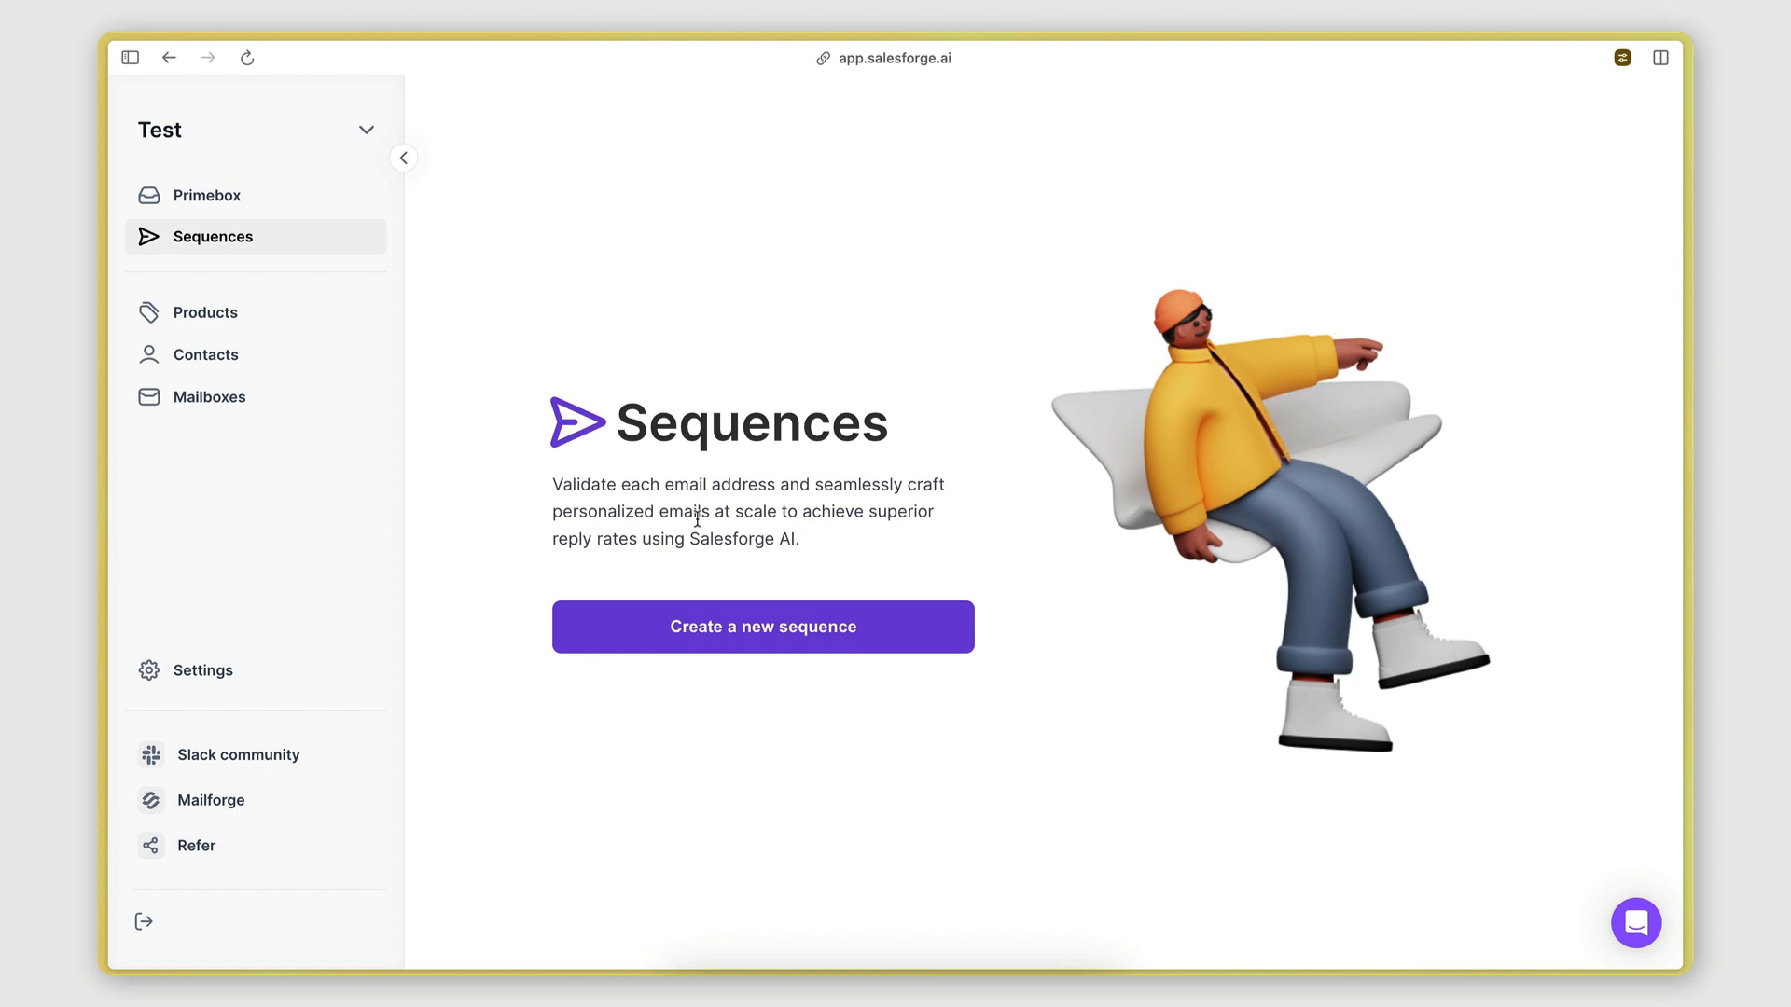
left_click(232, 311)
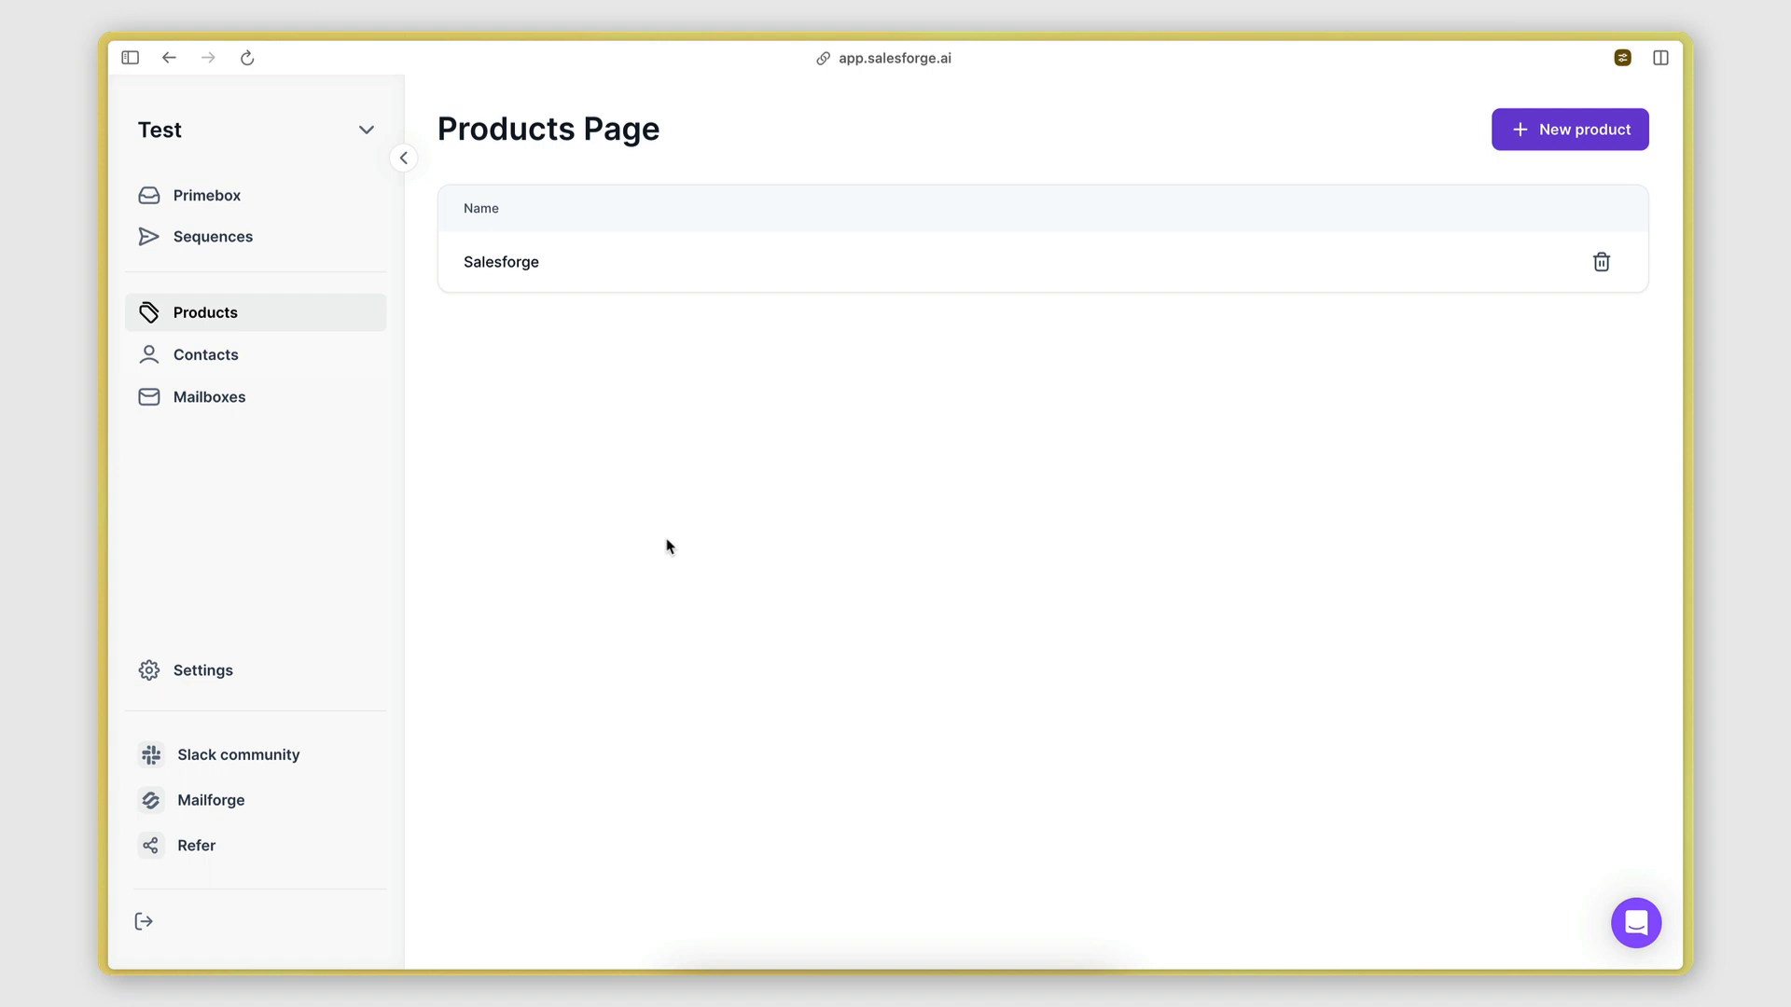
left_click(619, 265)
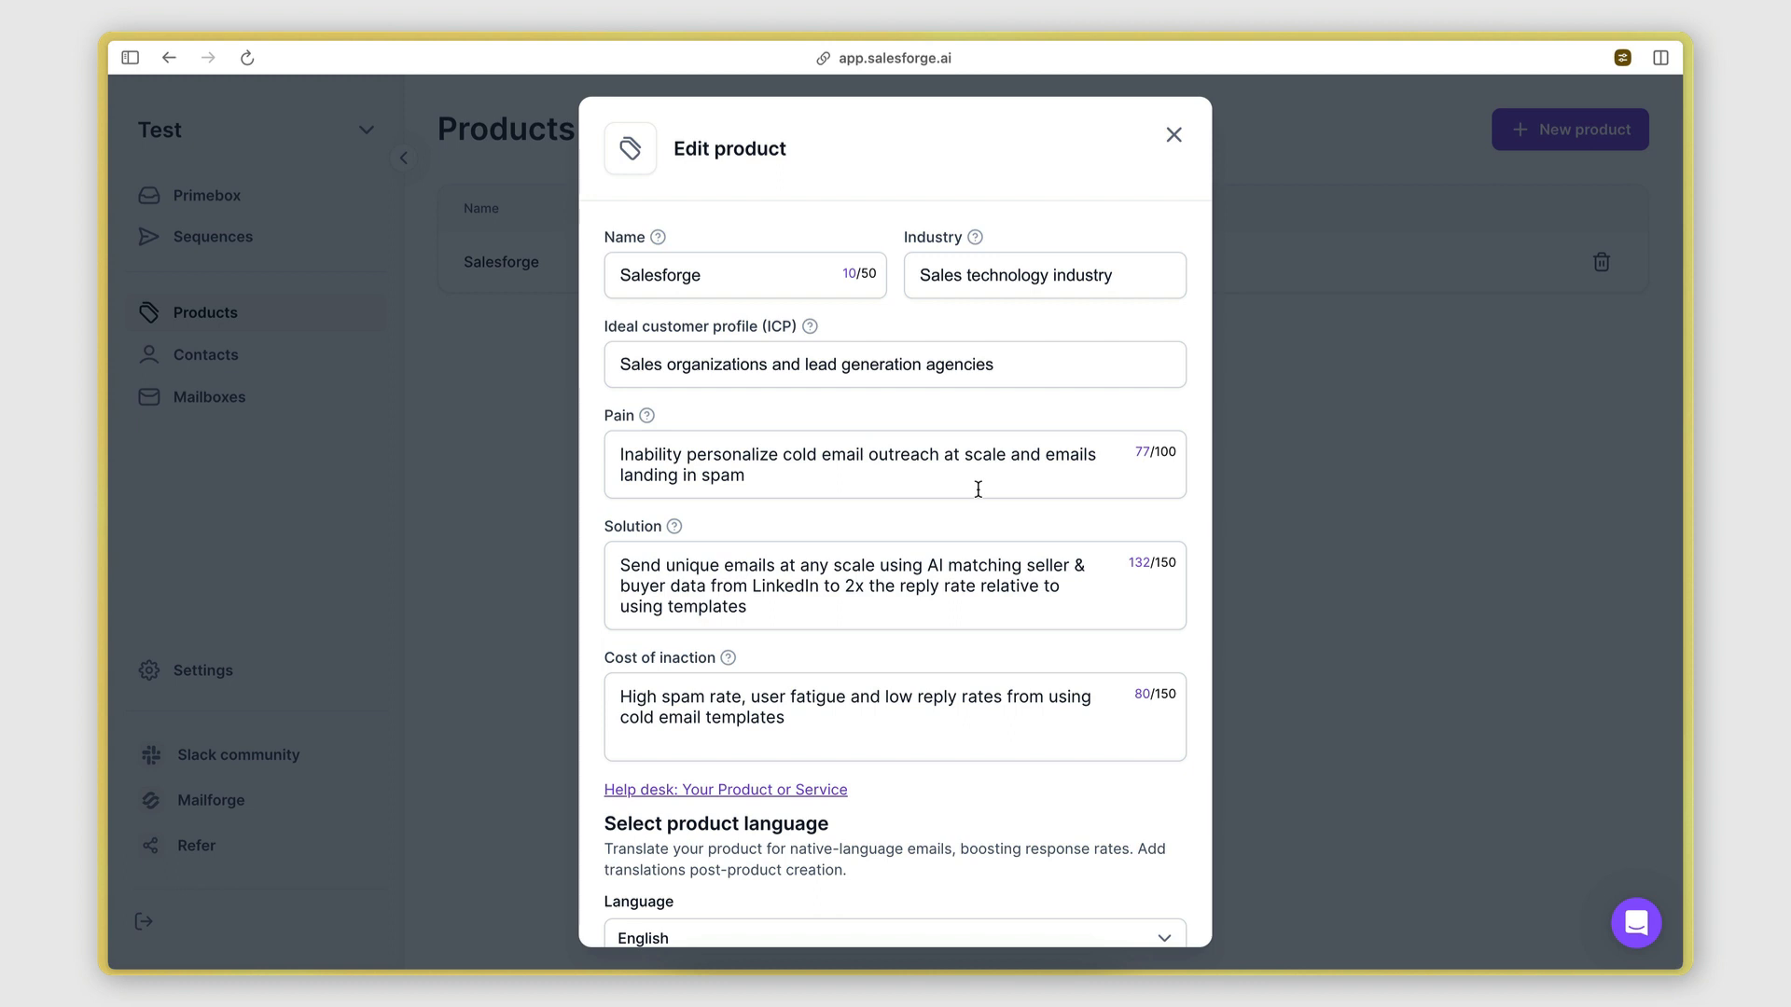
left_click(452, 500)
Step: View the contact list, the methods for adding contacts and the form for adding a single contact manually
left_click(239, 356)
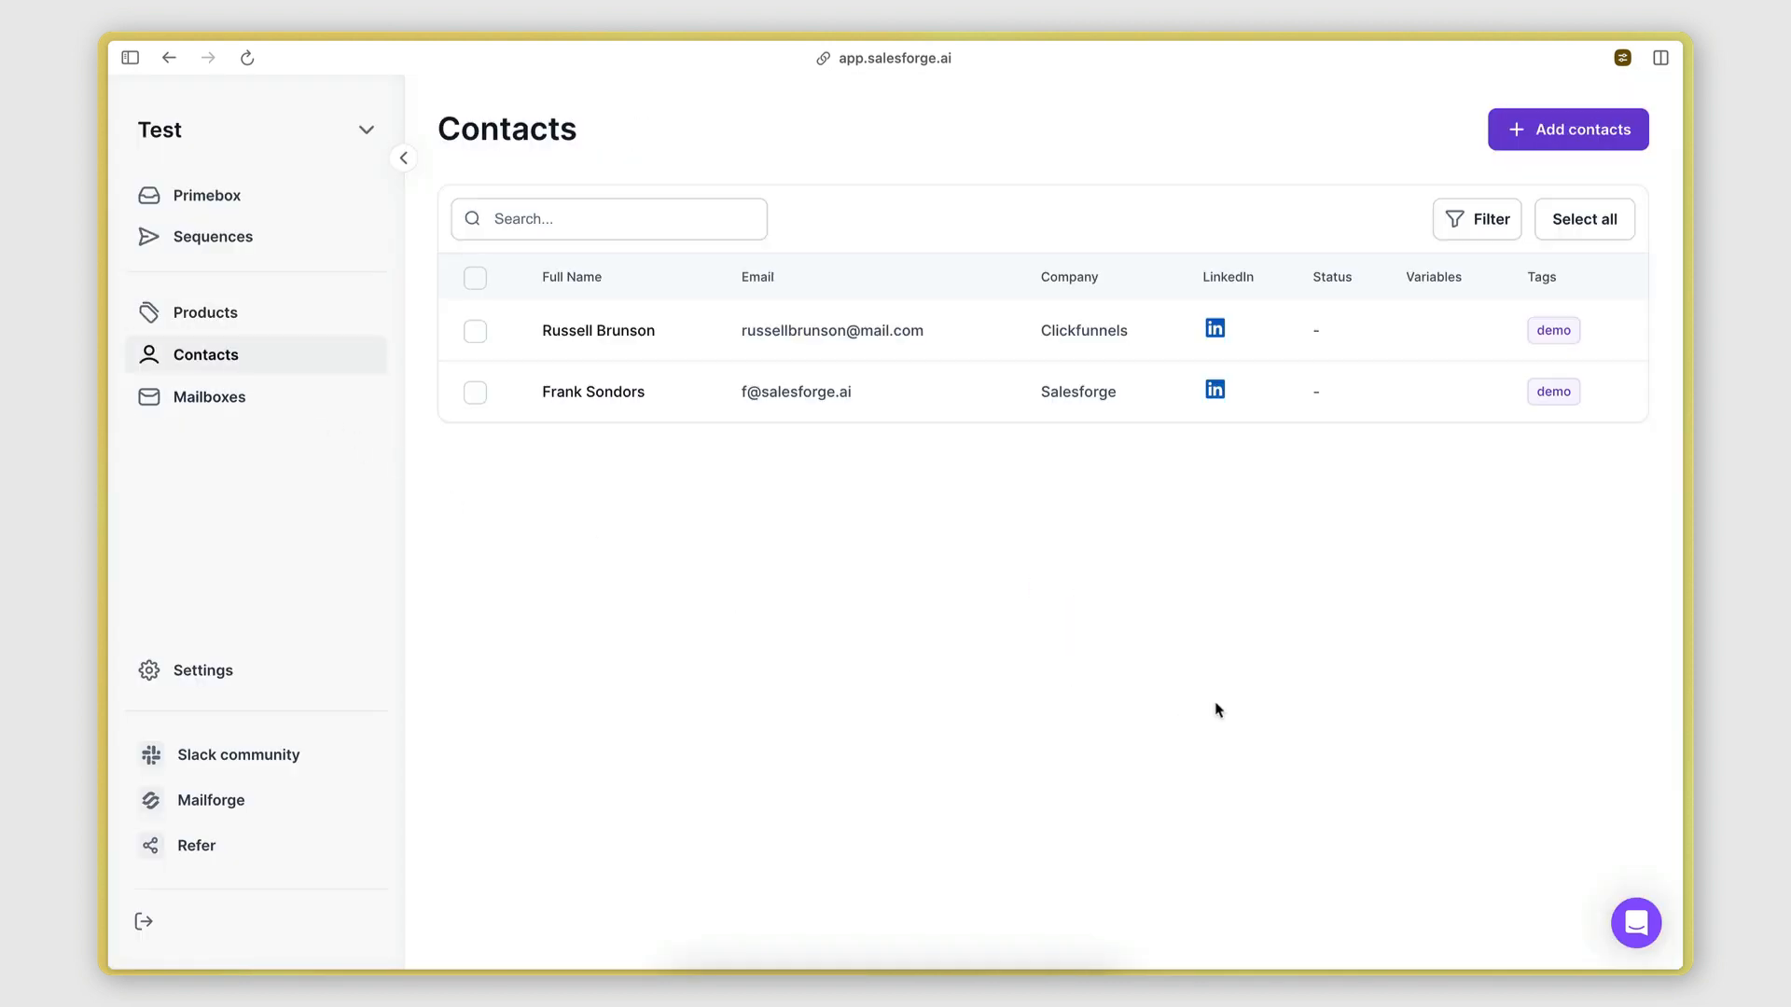
left_click(1556, 141)
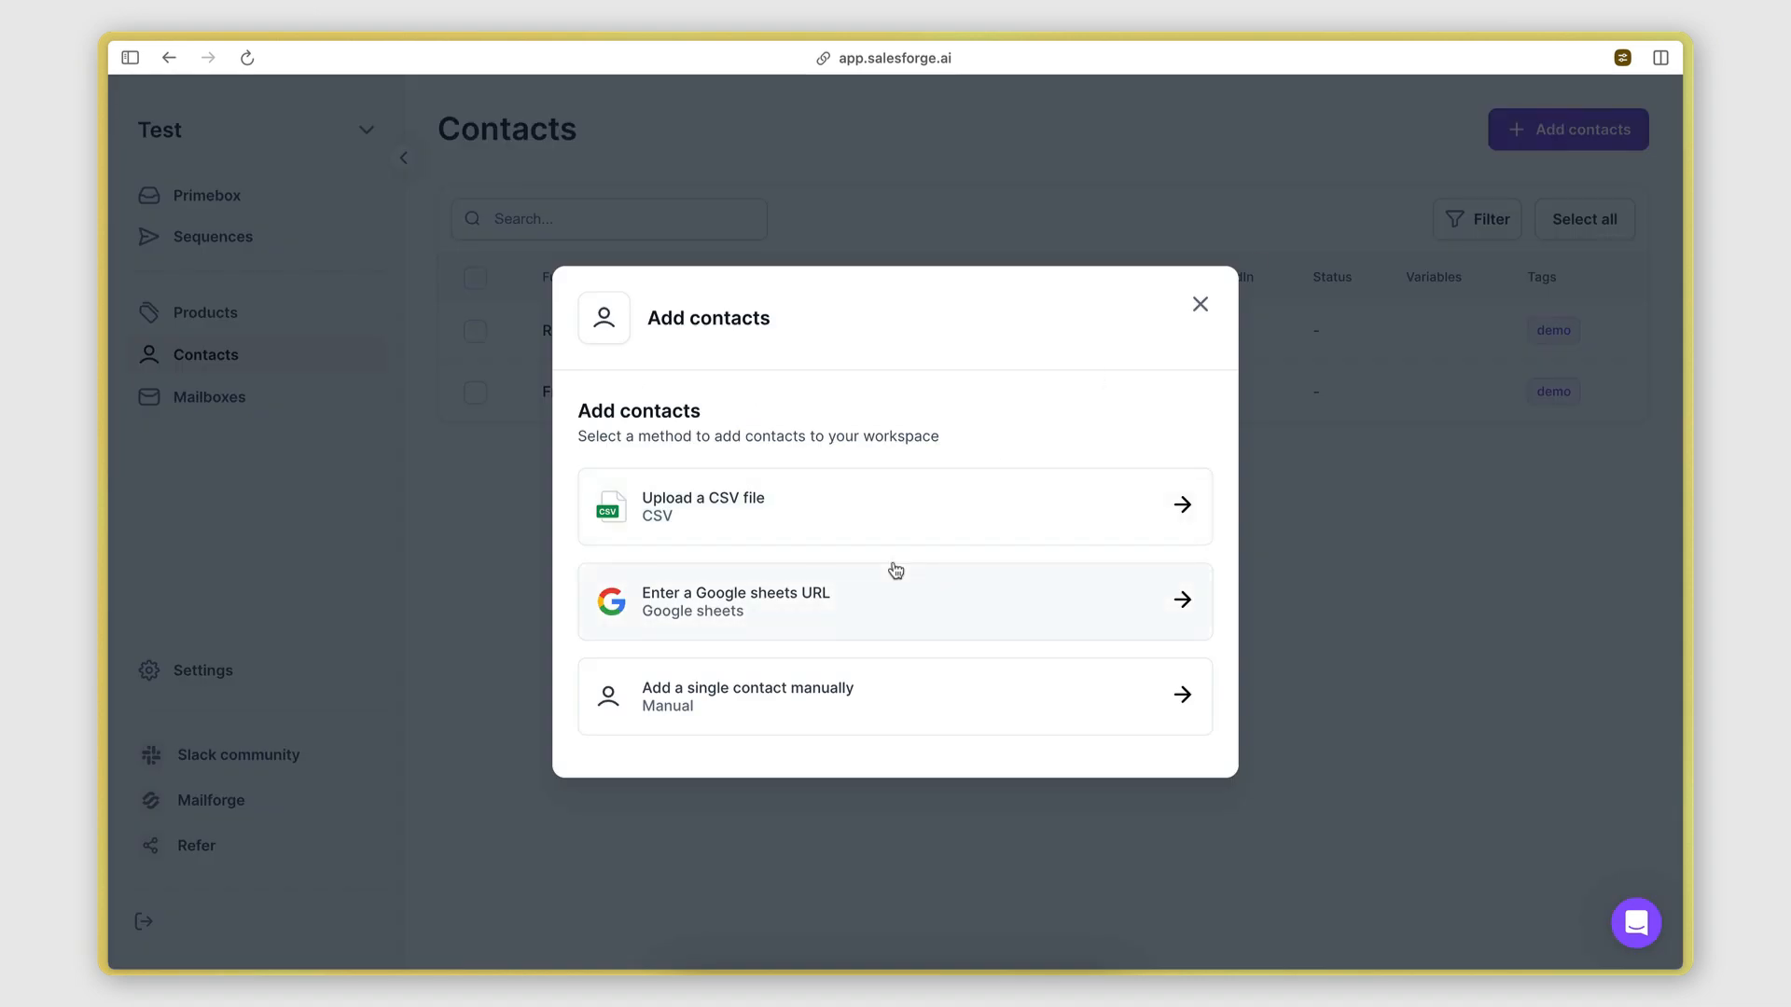
left_click(734, 706)
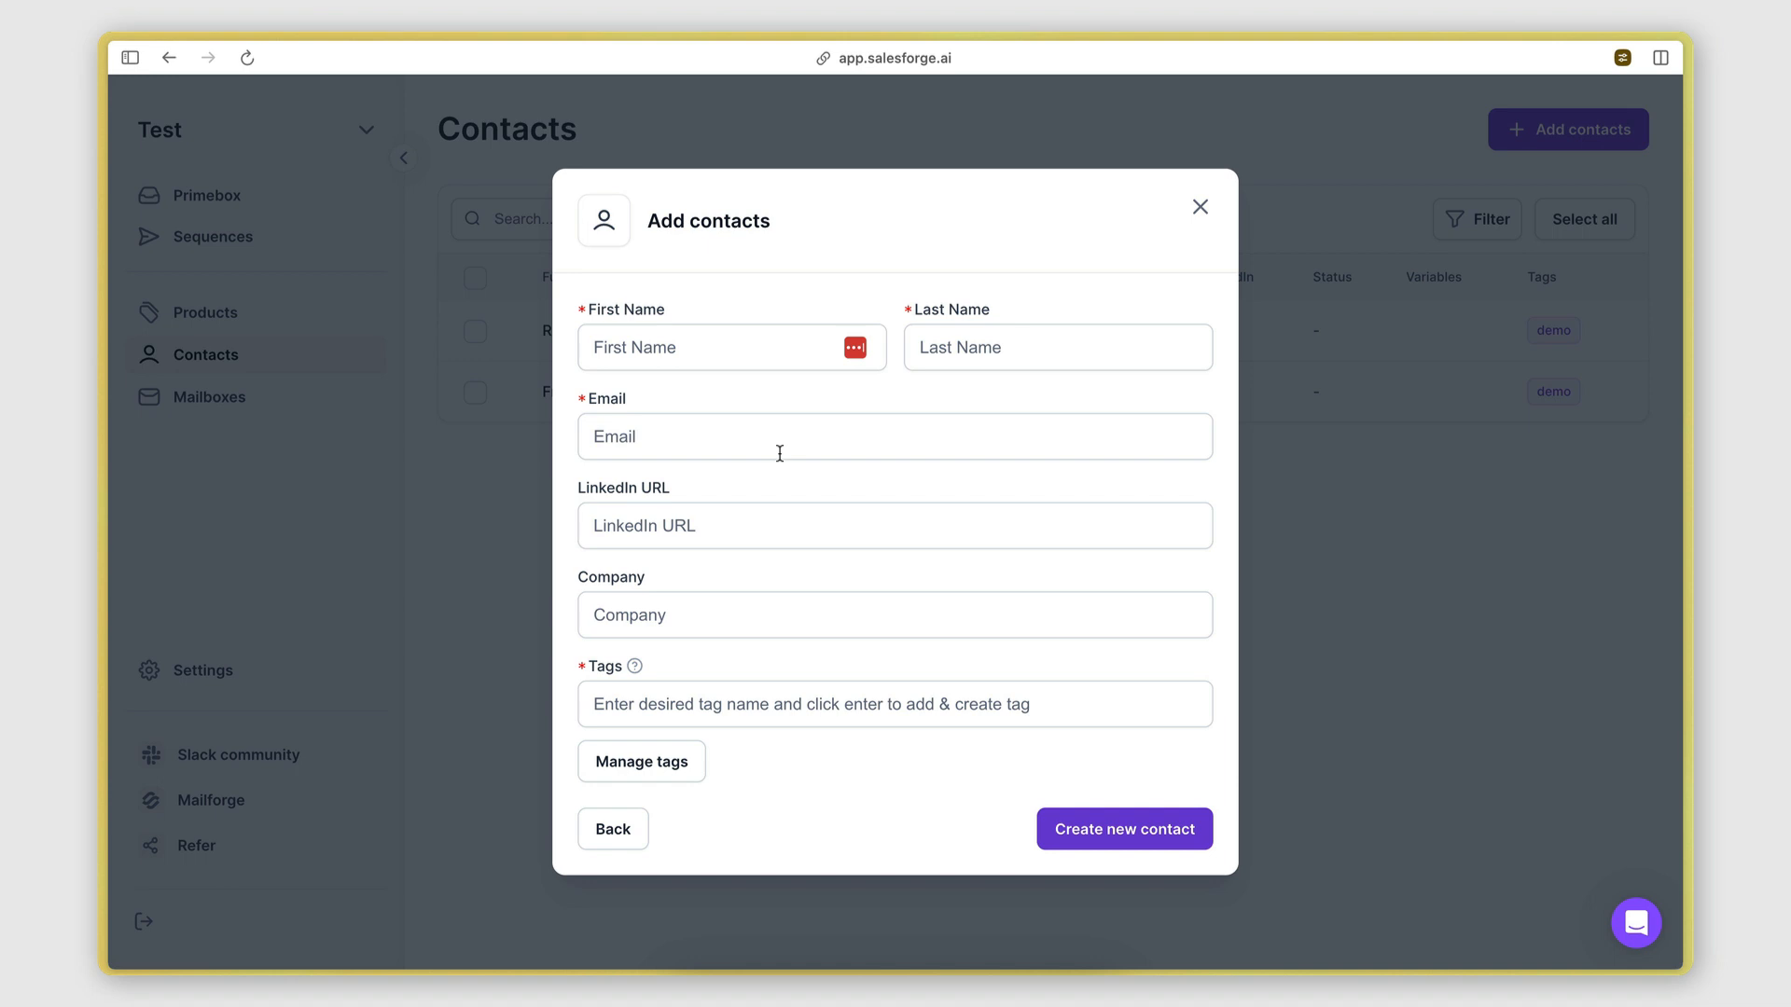
left_click(223, 396)
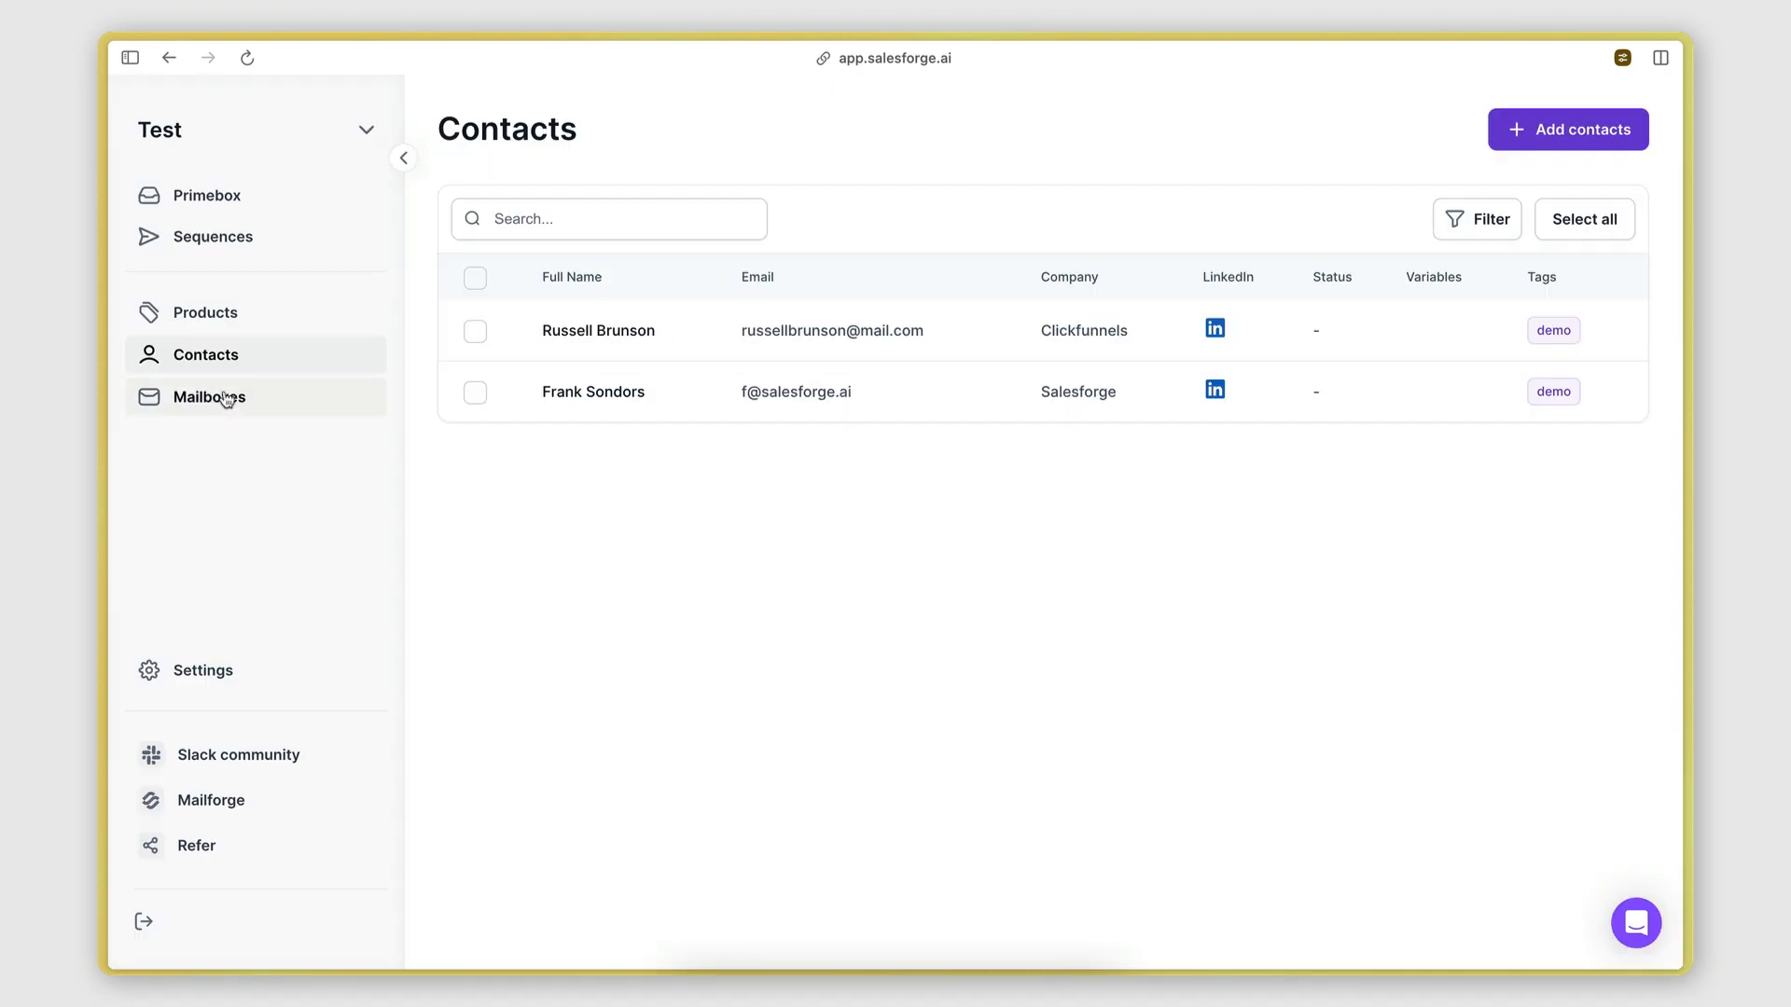
Step: View the Mailboxes page and examine the provider options for connecting a new email account
left_click(210, 396)
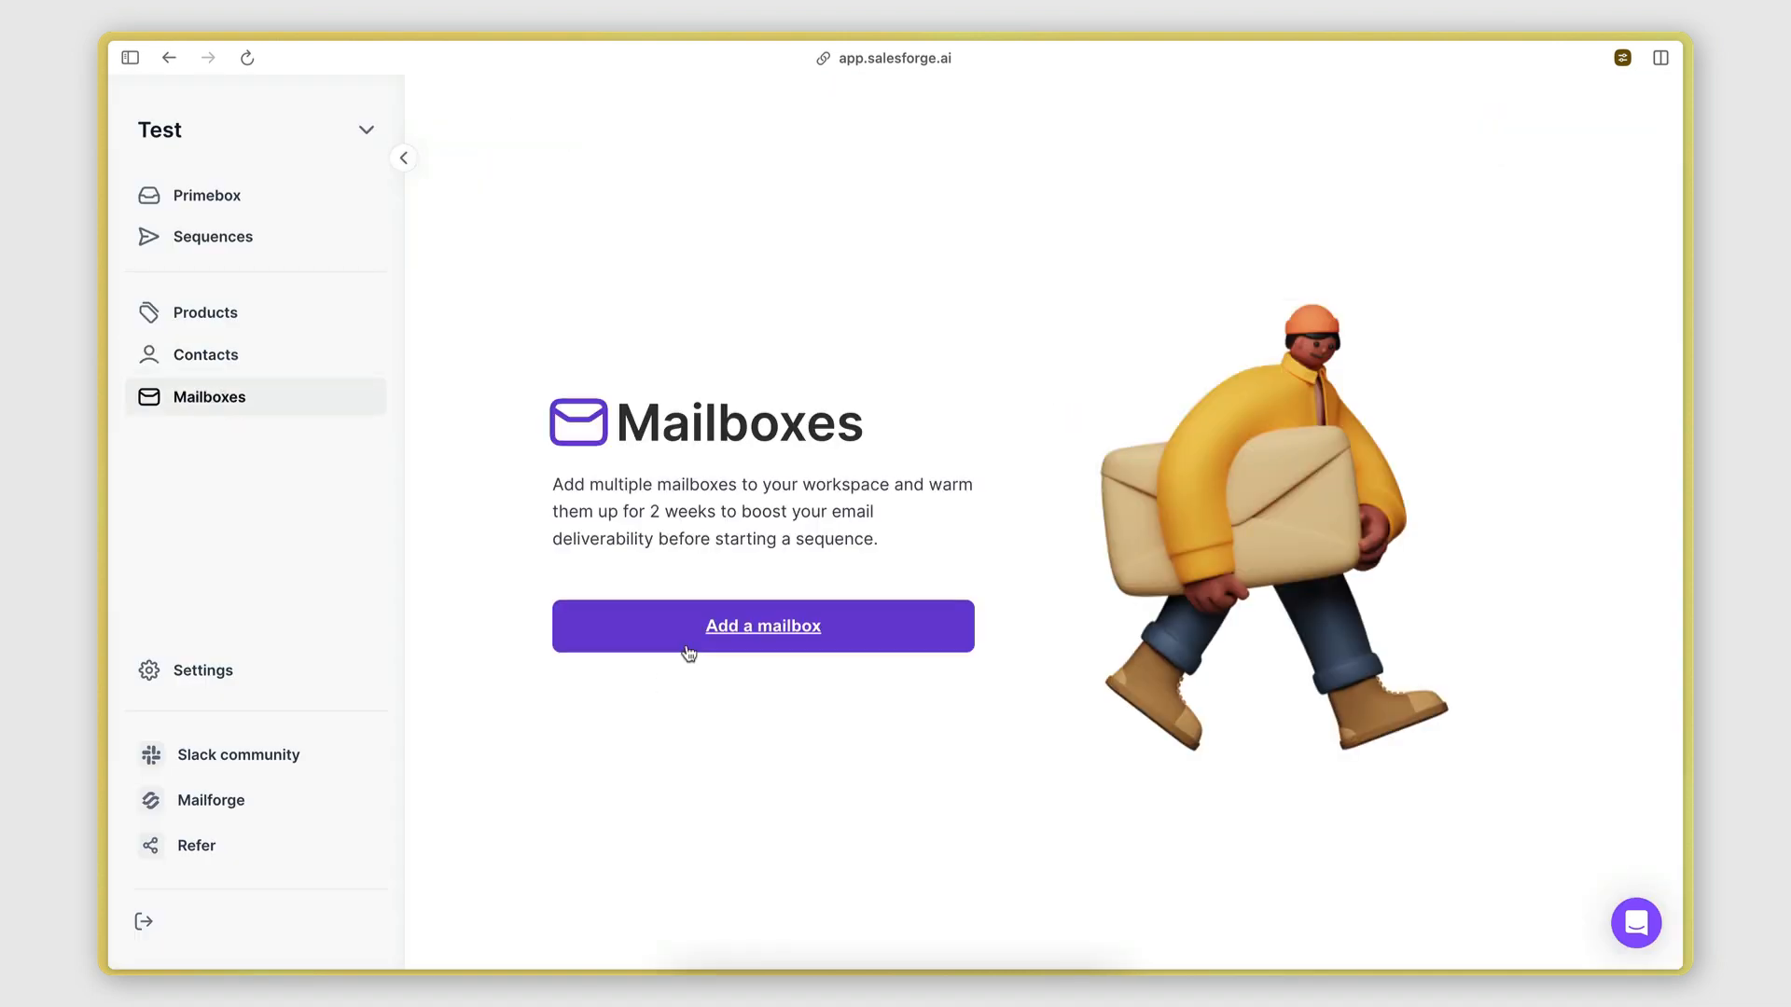
left_click(688, 646)
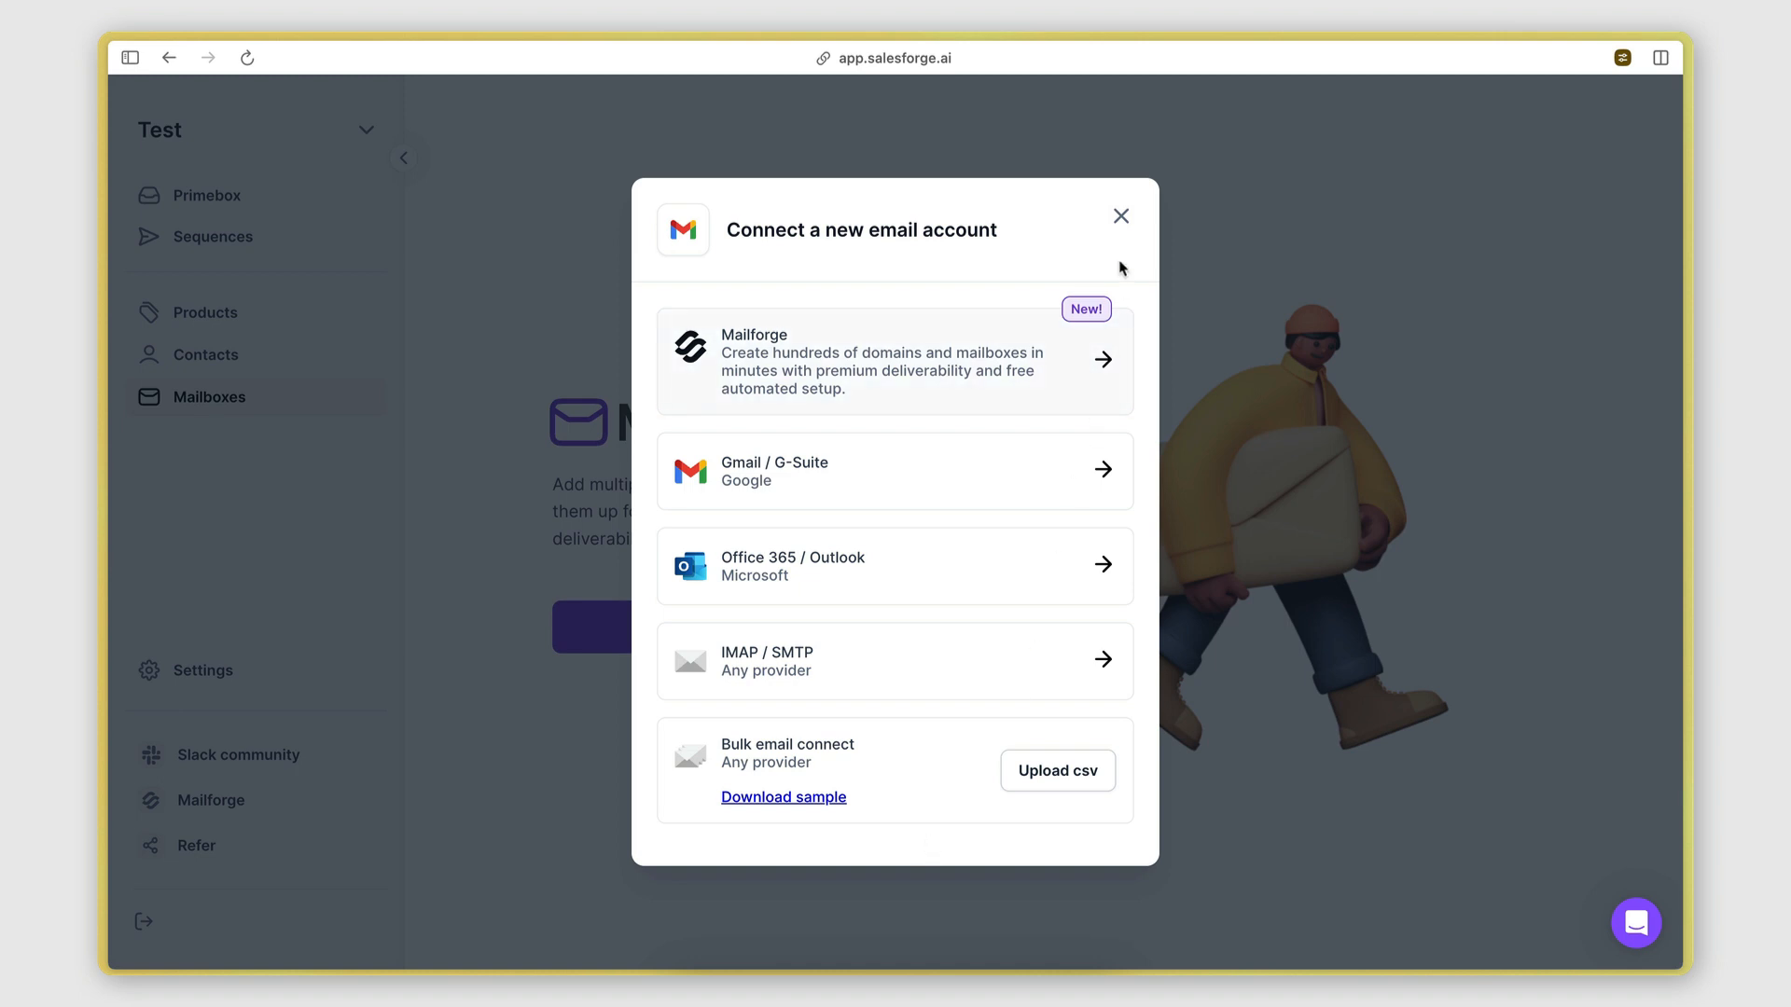
left_click(1121, 217)
Step: Create a new sequence named "Salesforge - CEOs / SaaS / USA" for the Salesforge product in English
left_click(189, 234)
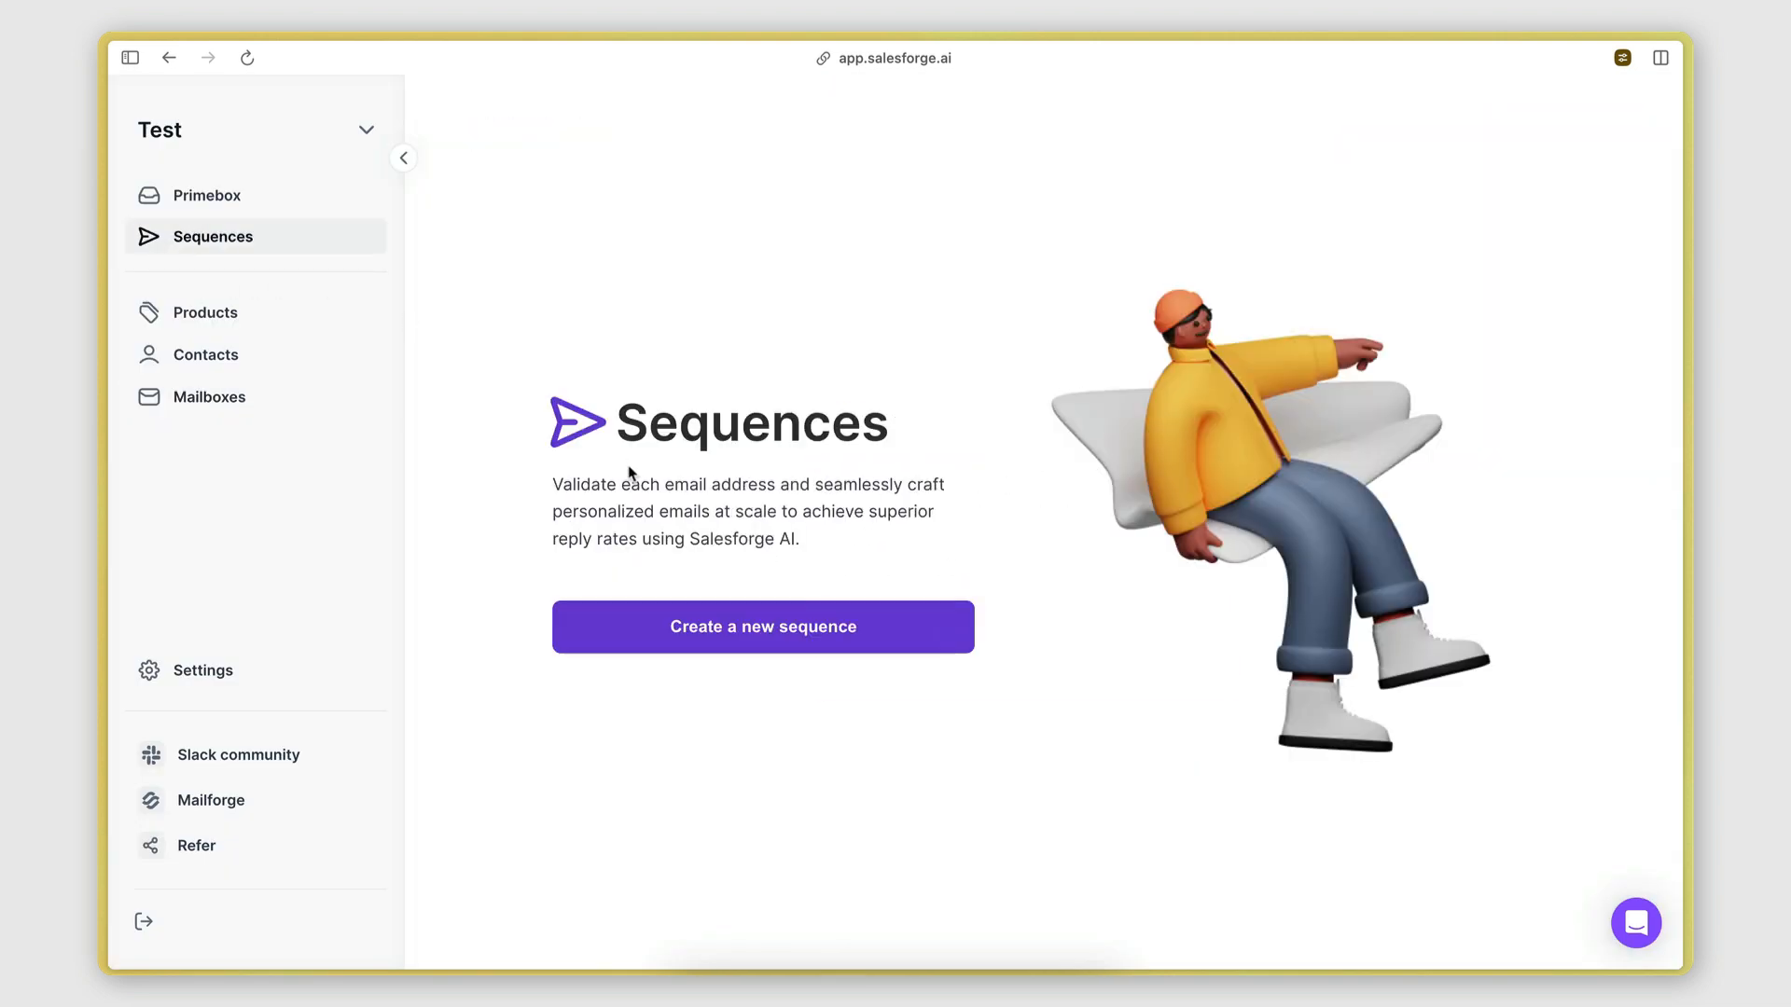
left_click(714, 625)
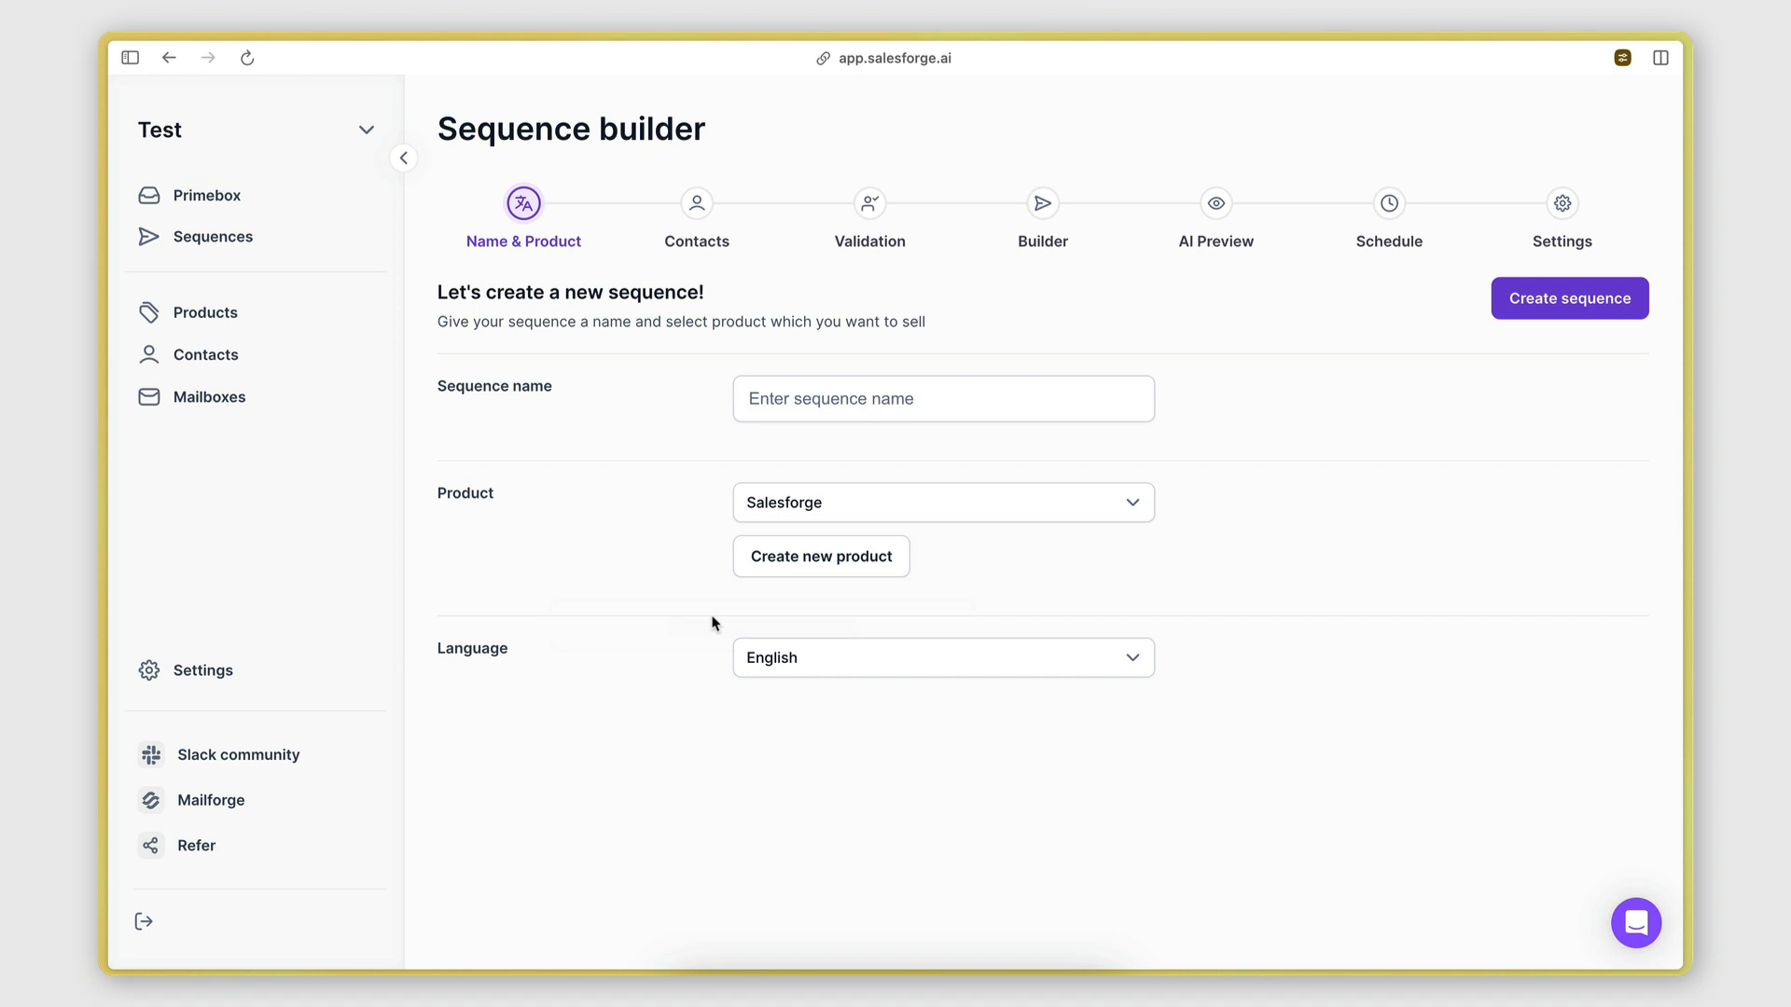
left_click(809, 401)
type("Salesforge ")
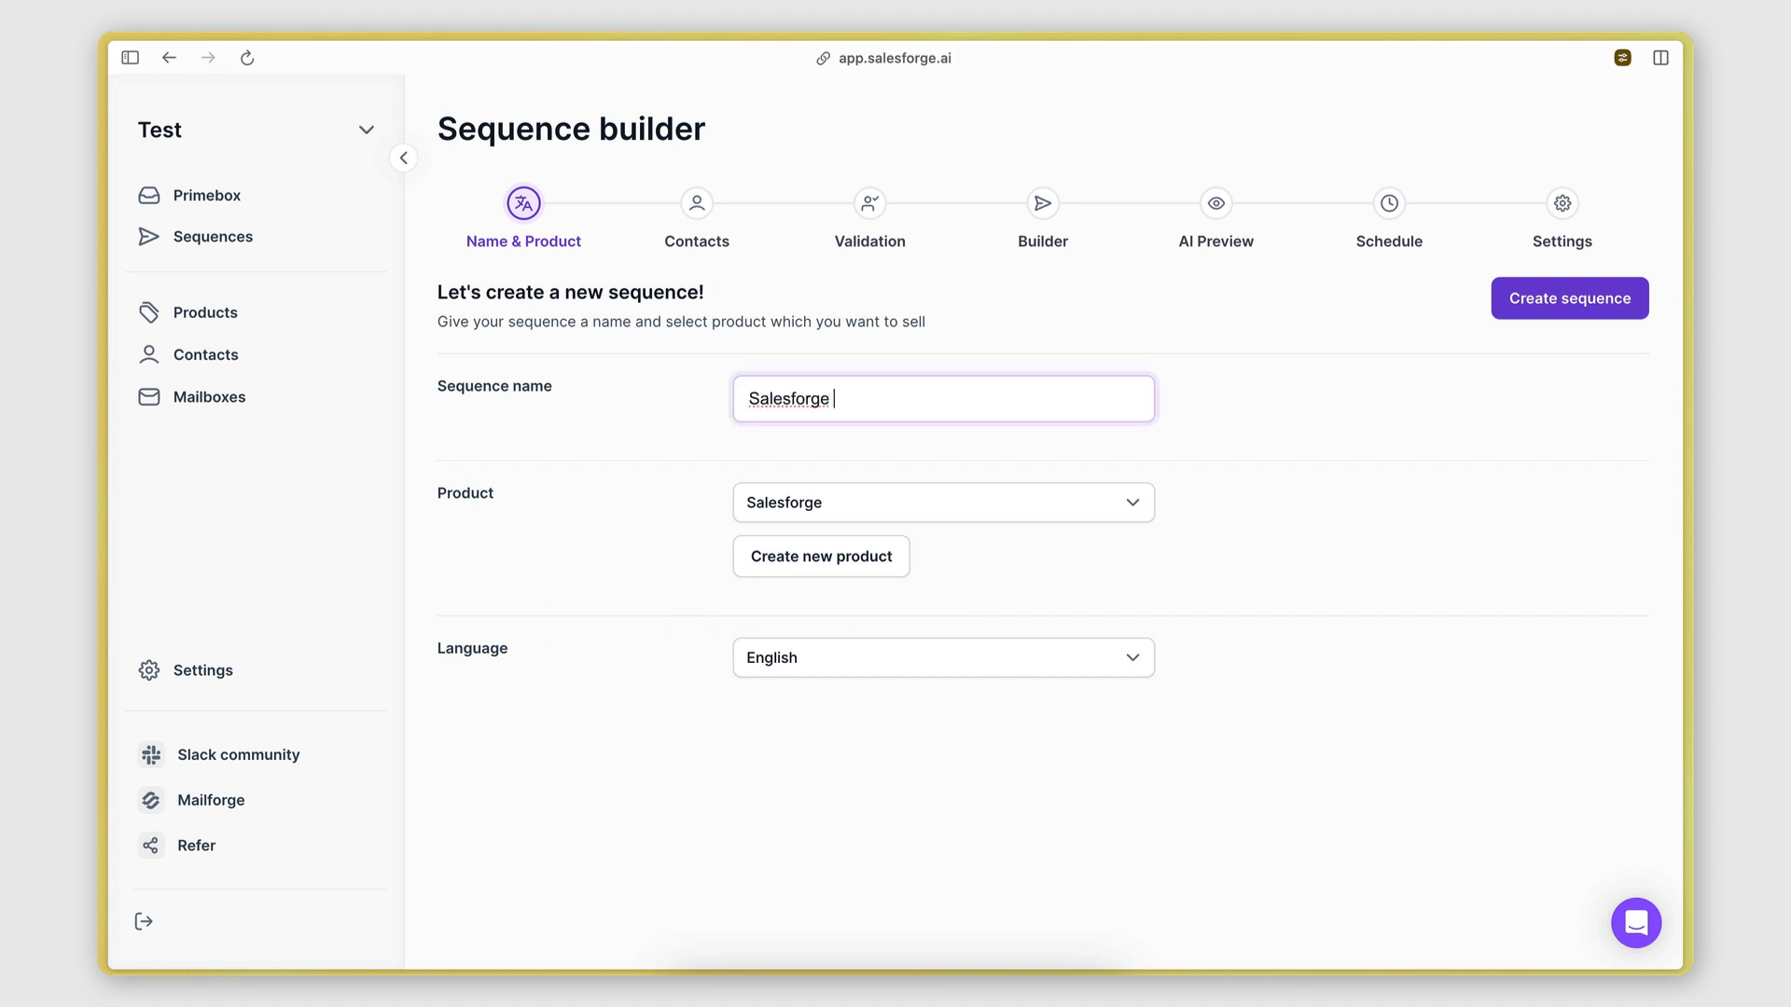
type("- CEOs / SaaS / USA")
left_click(1269, 448)
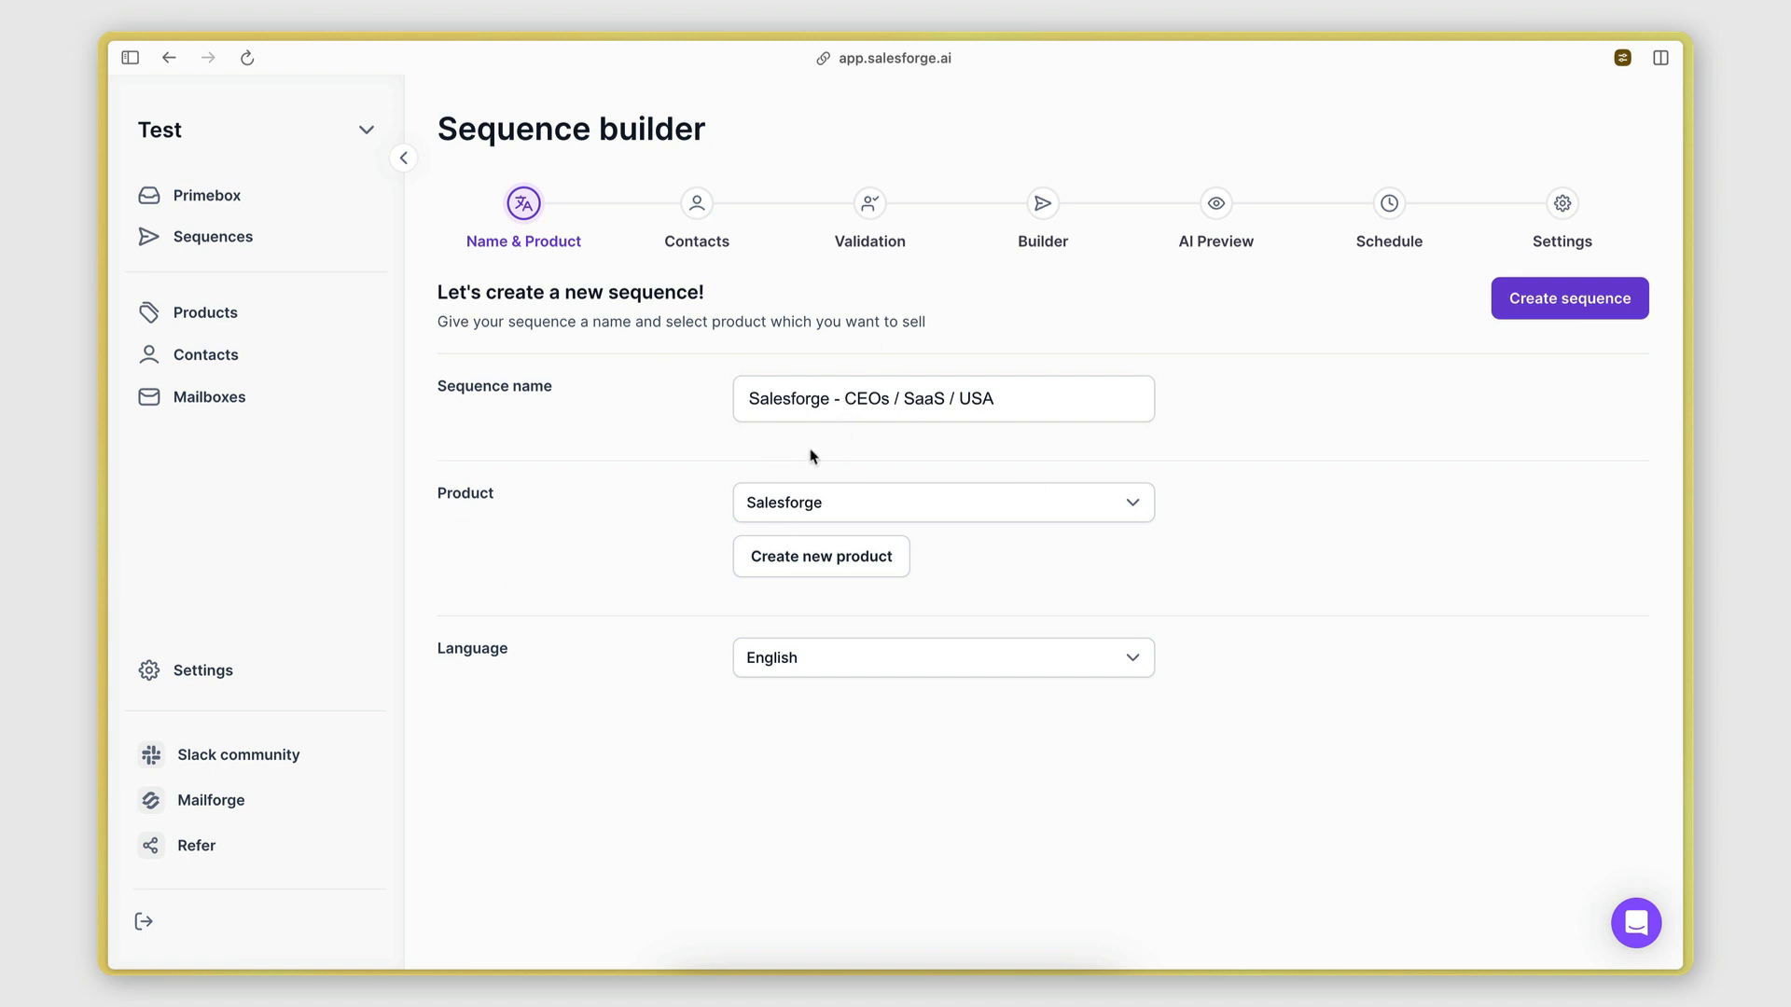
left_click(808, 505)
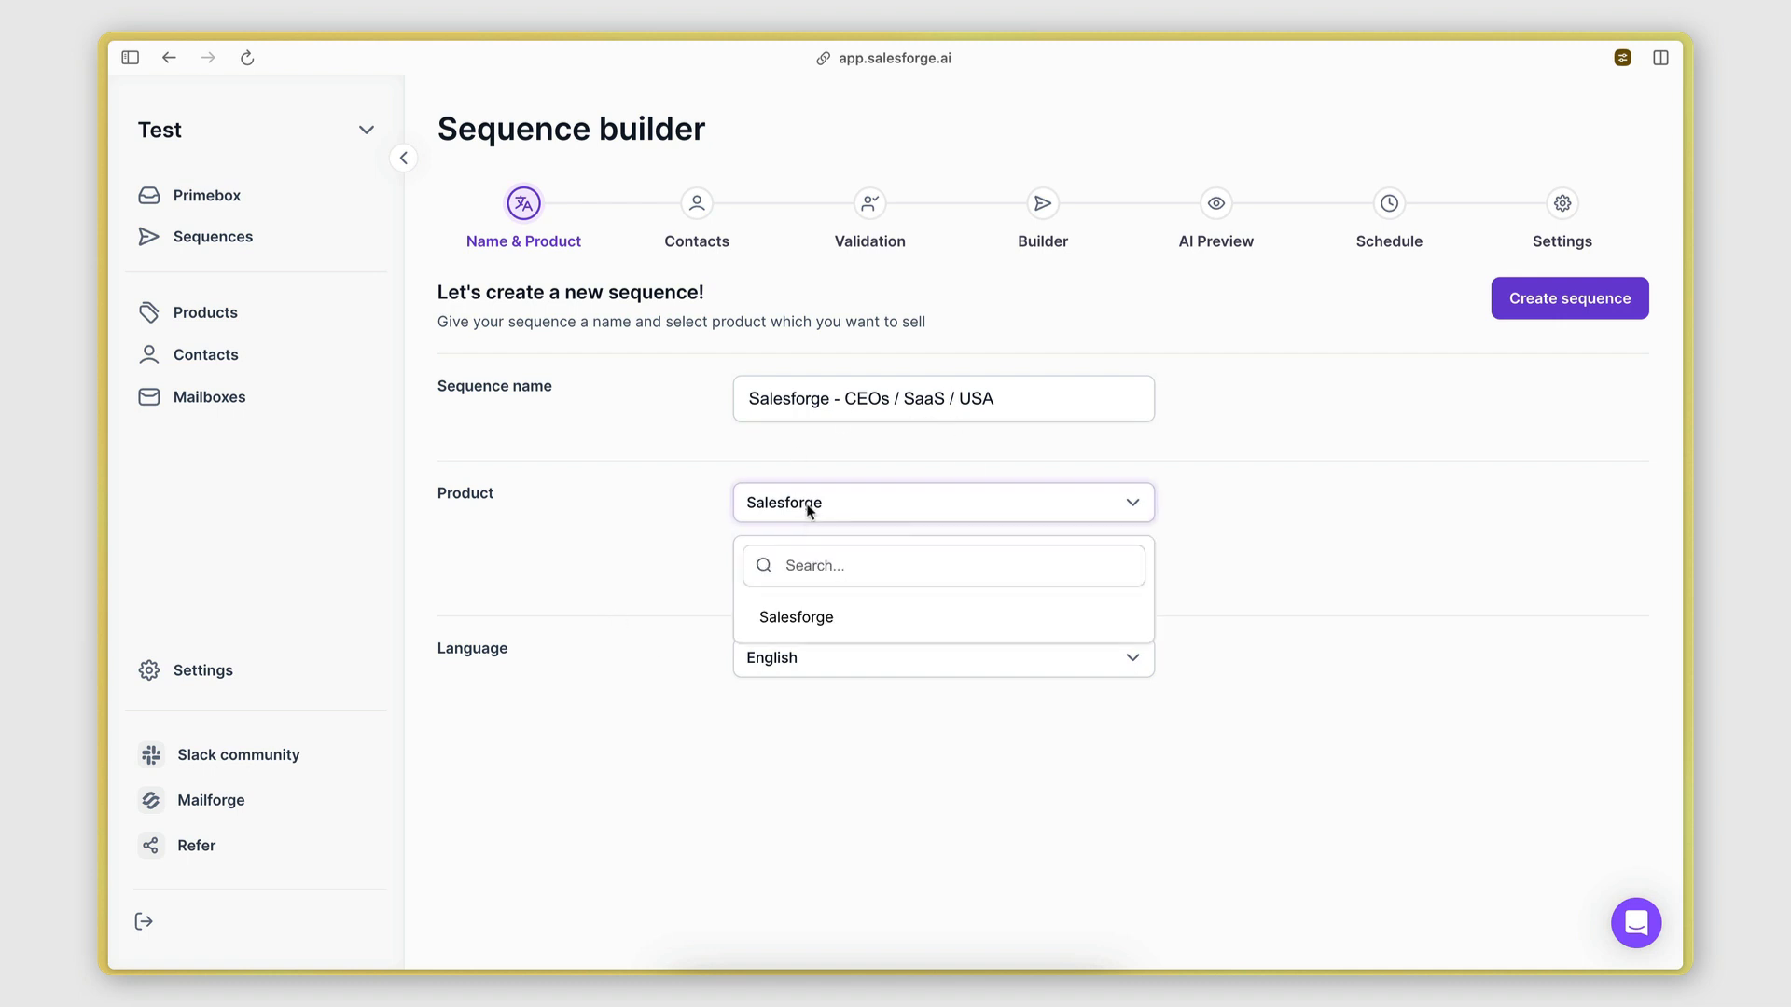
left_click(650, 533)
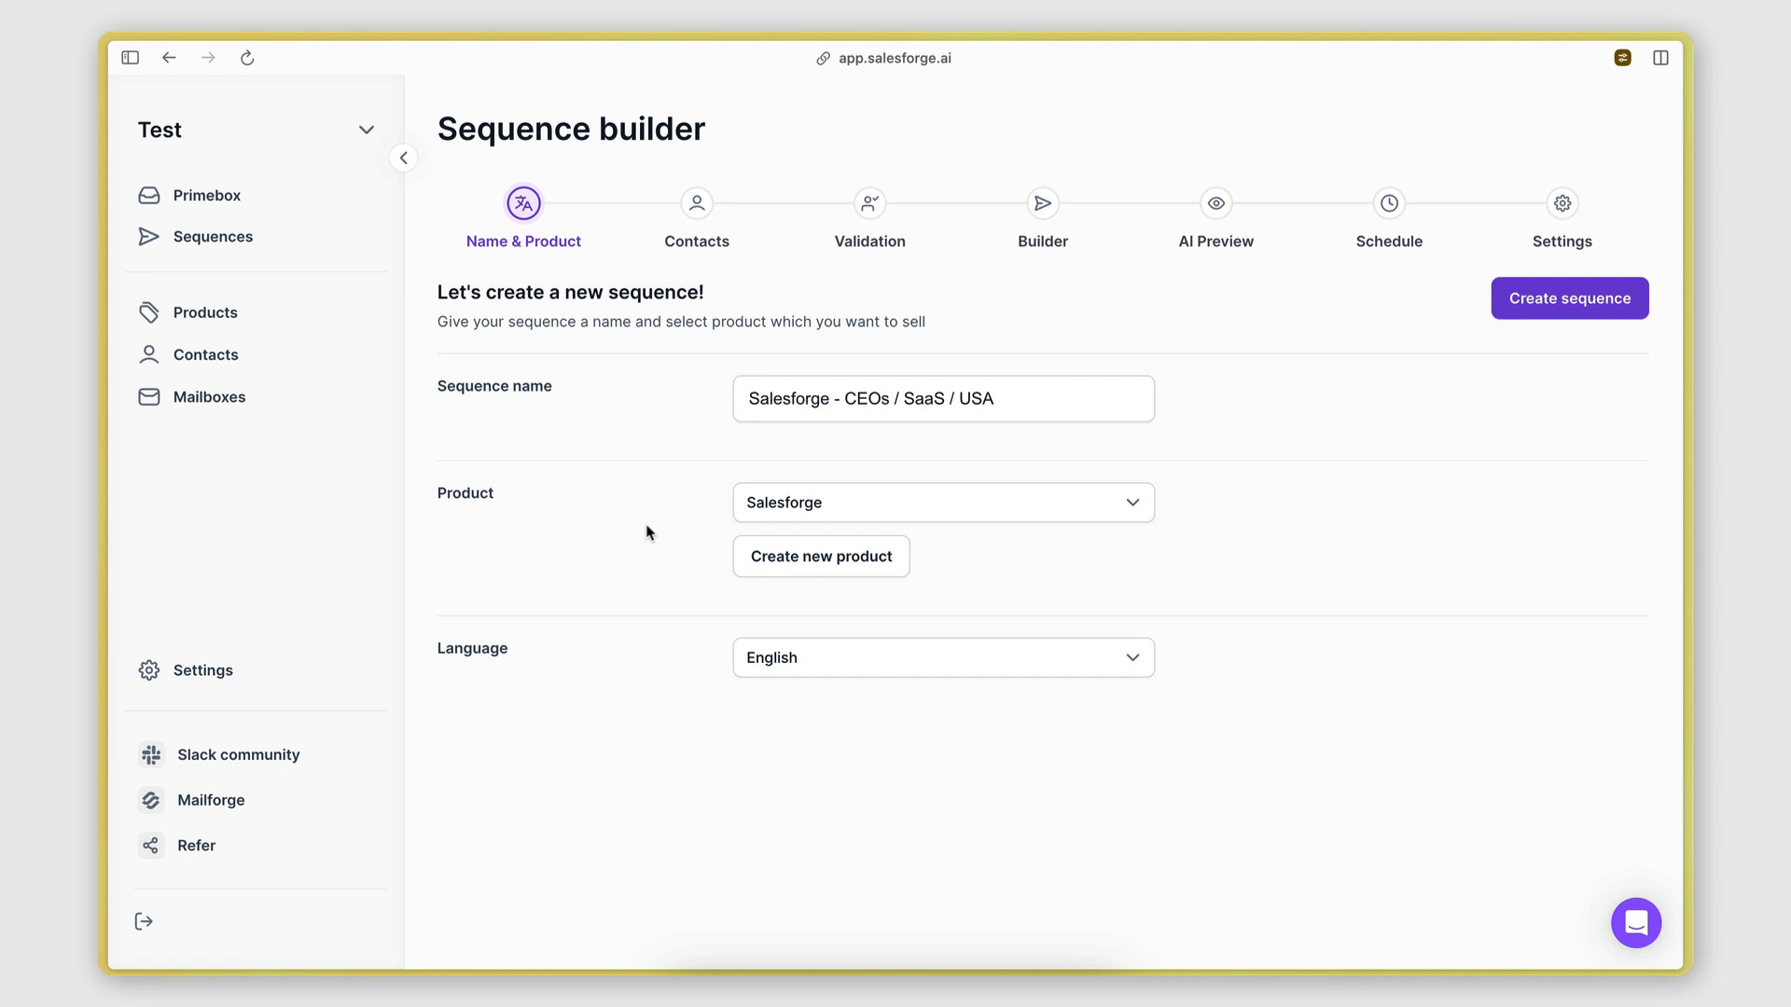
left_click(1550, 298)
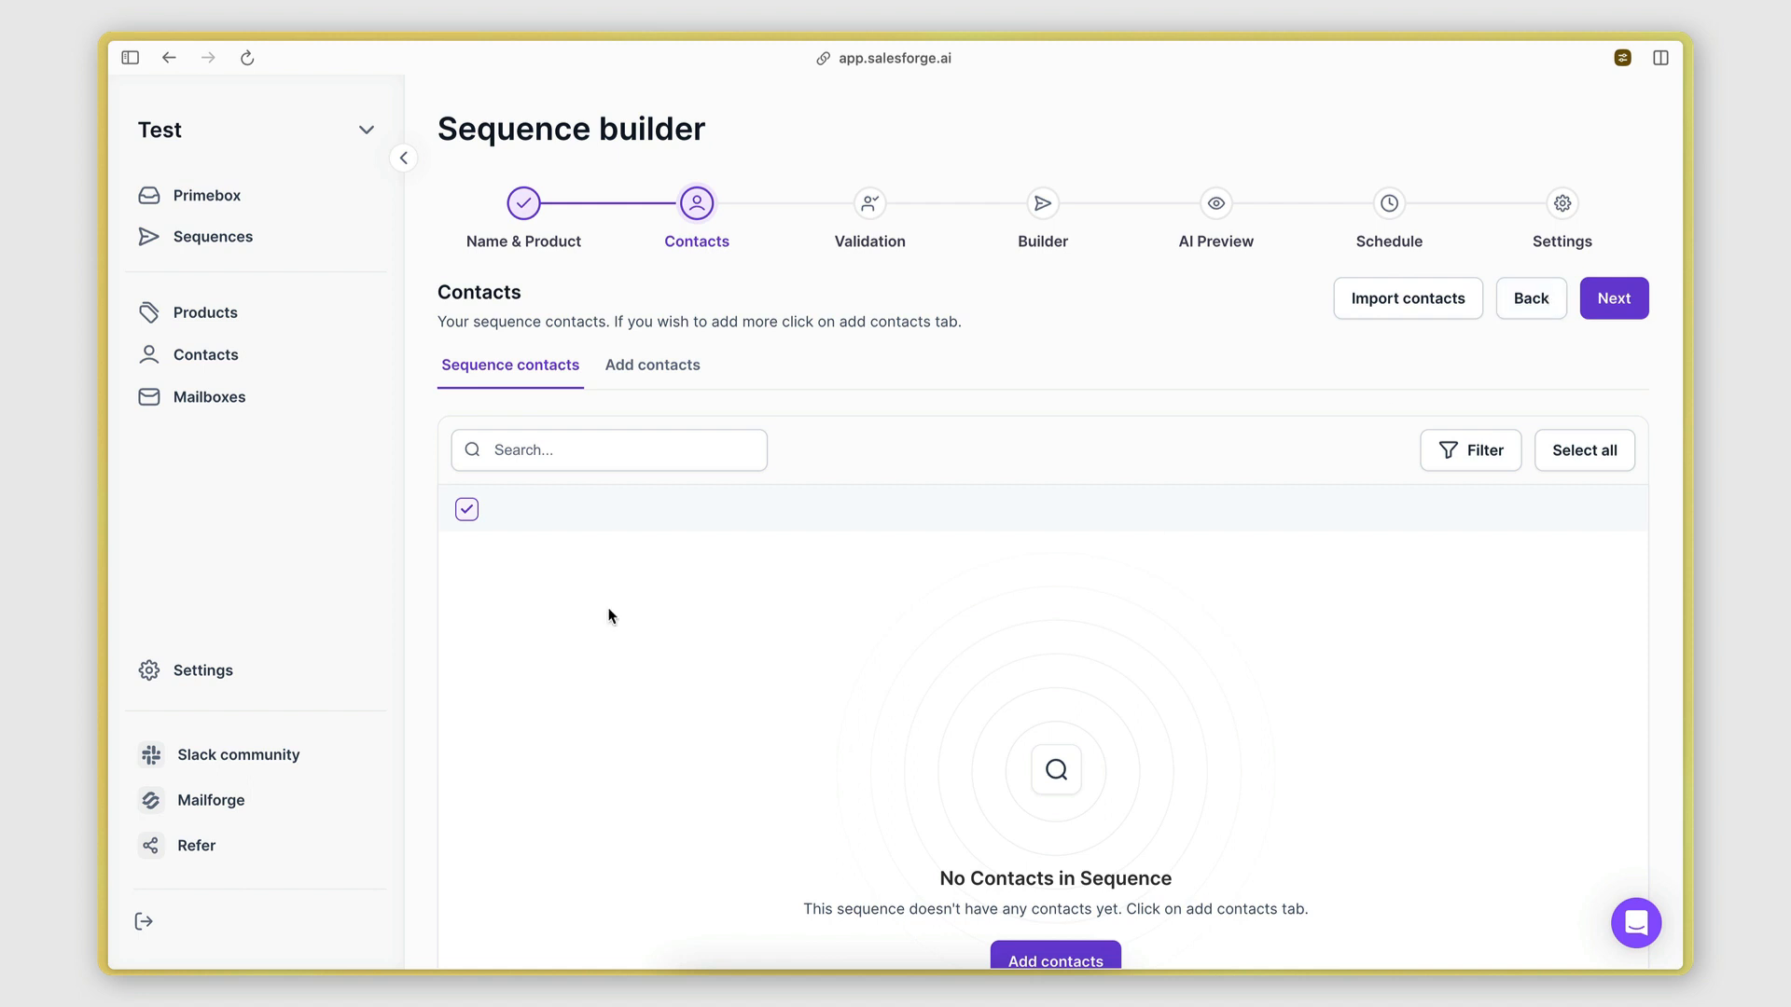
Step: Add both existing workspace contacts tagged demo to the sequence
left_click(658, 373)
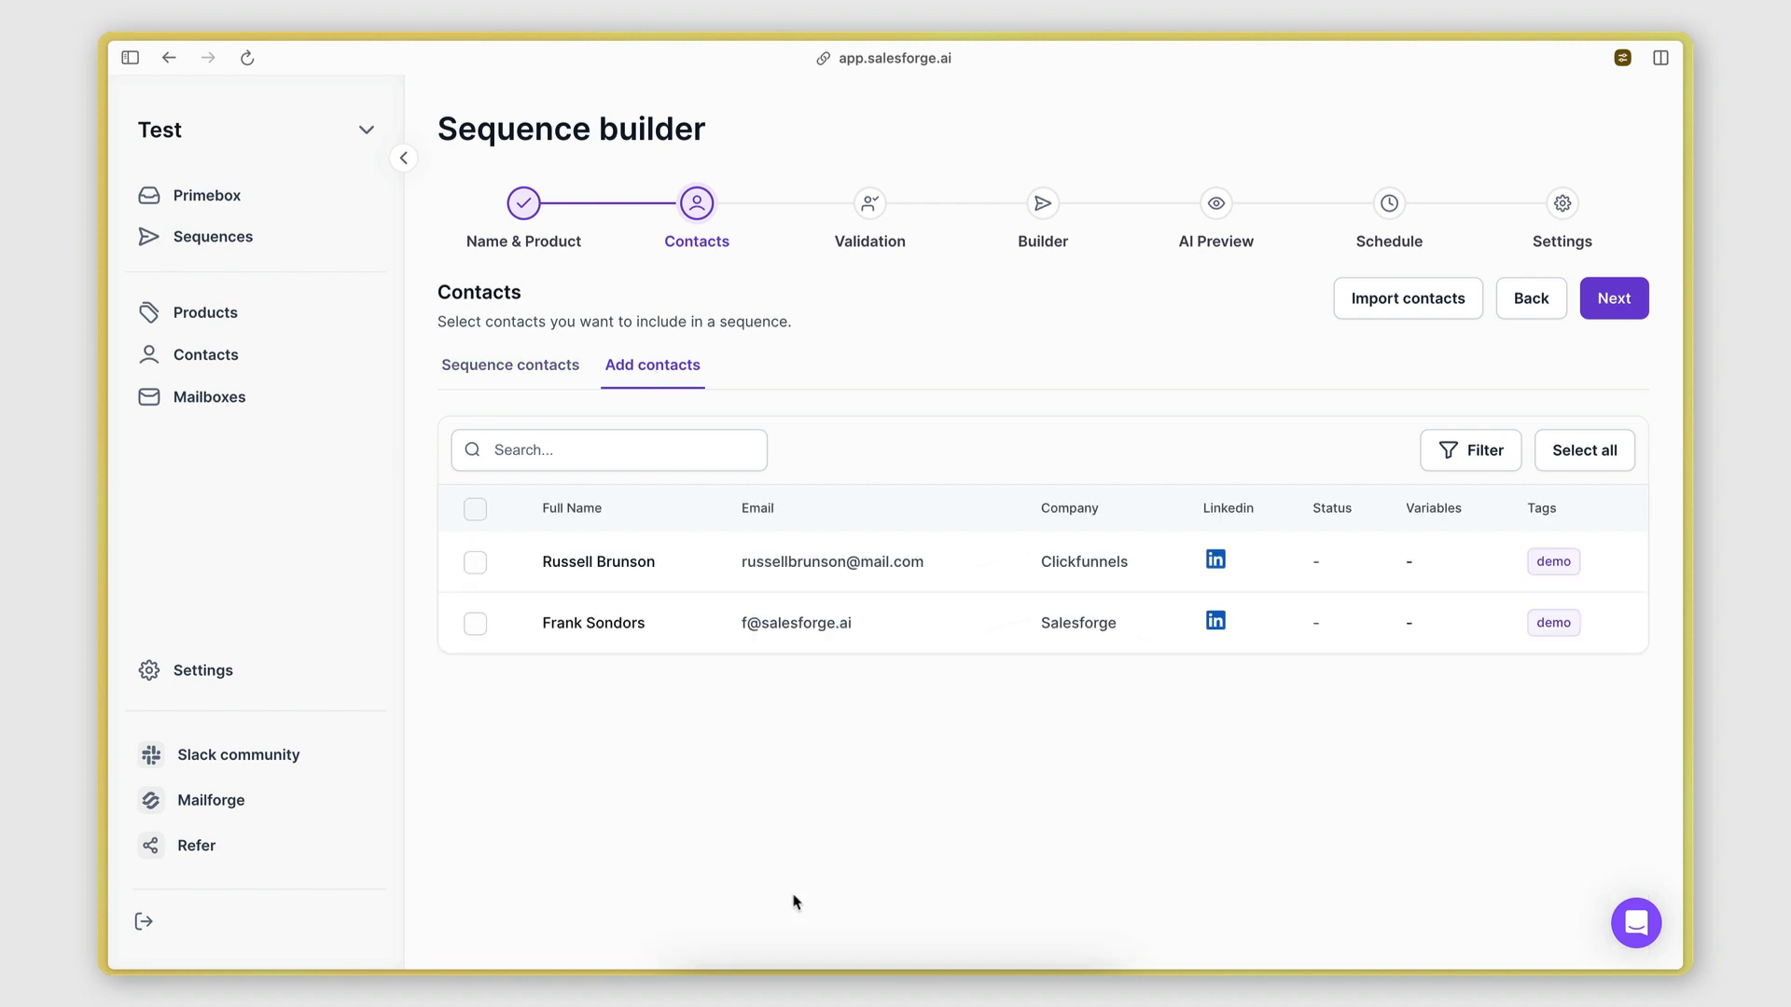
left_click(471, 515)
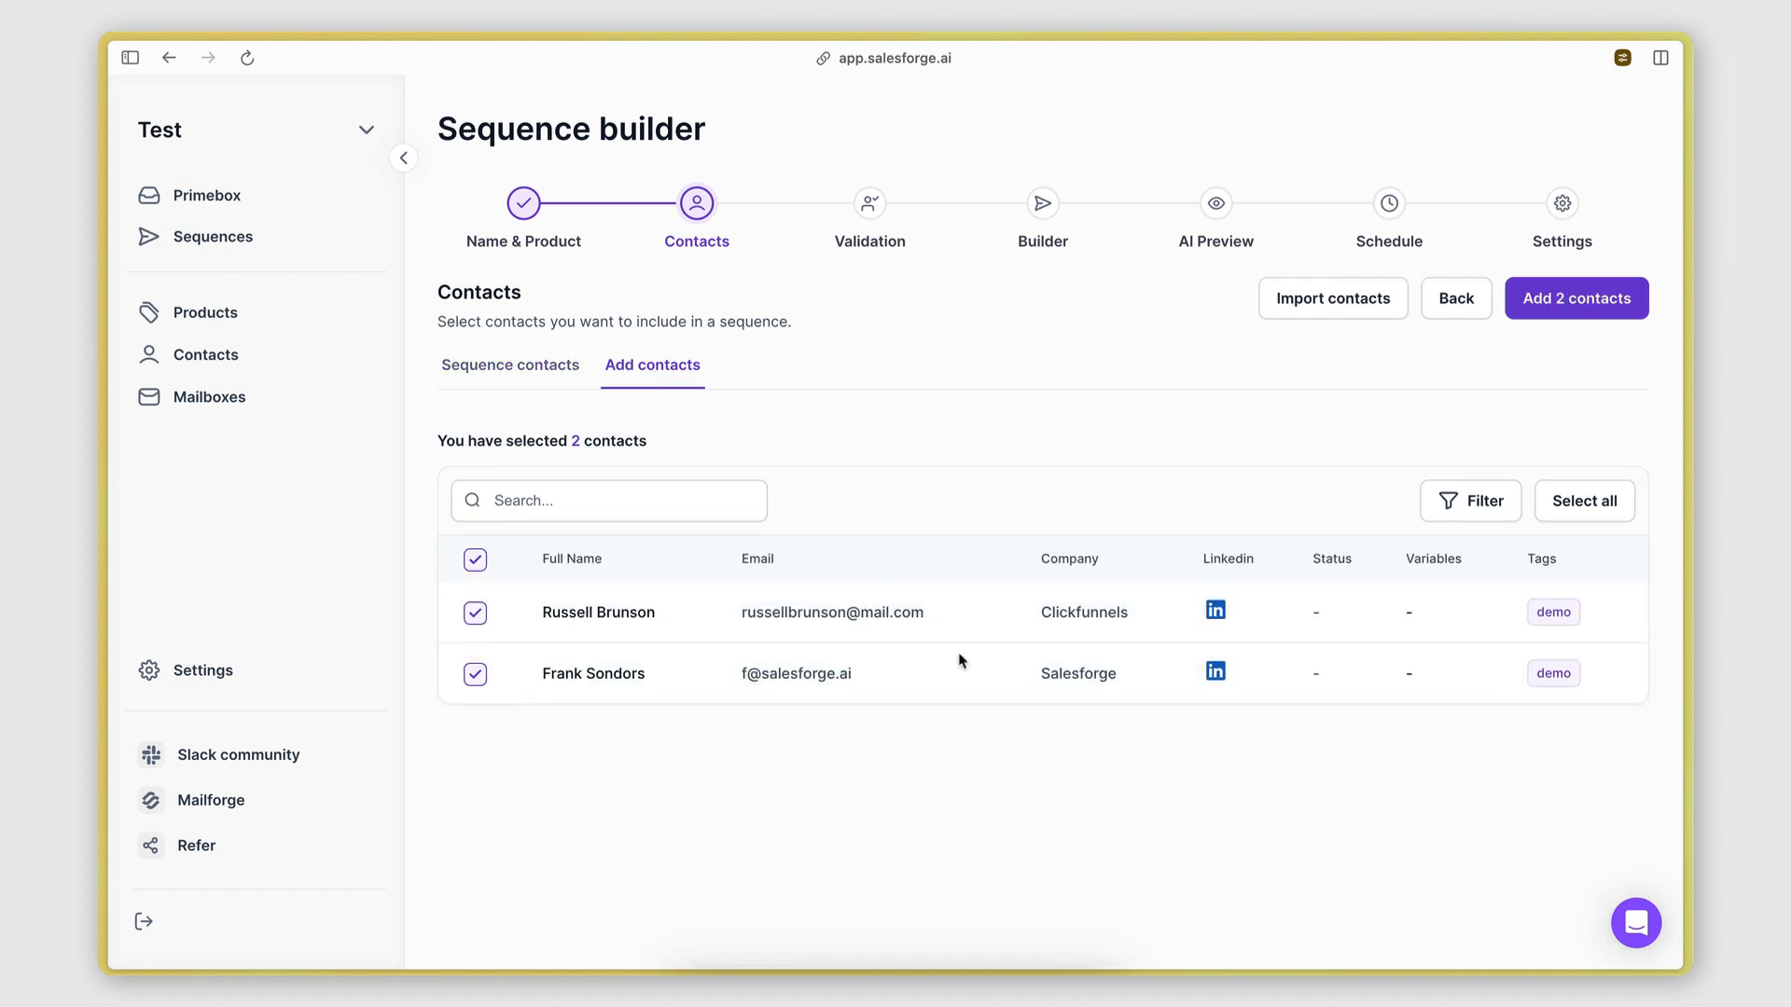
left_click(1575, 301)
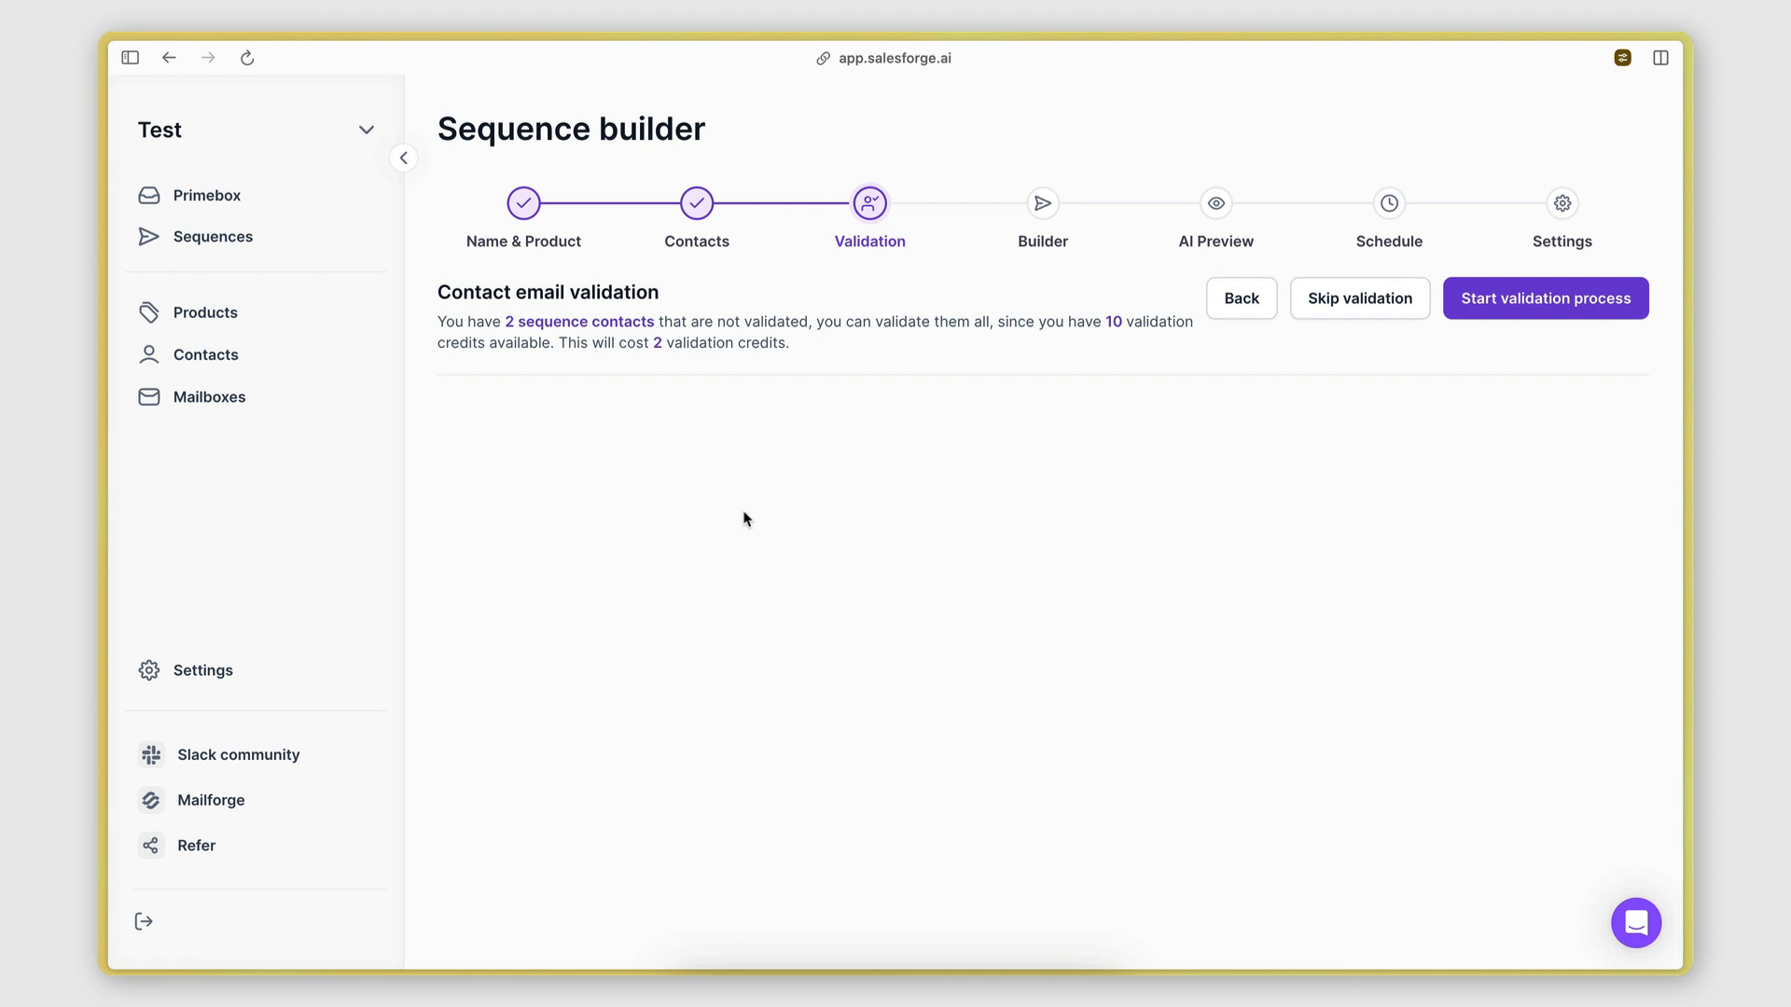
Step: Validate the sequence contacts' email addresses, review the status categories and continue to the step builder with only Safe included
left_click(1519, 306)
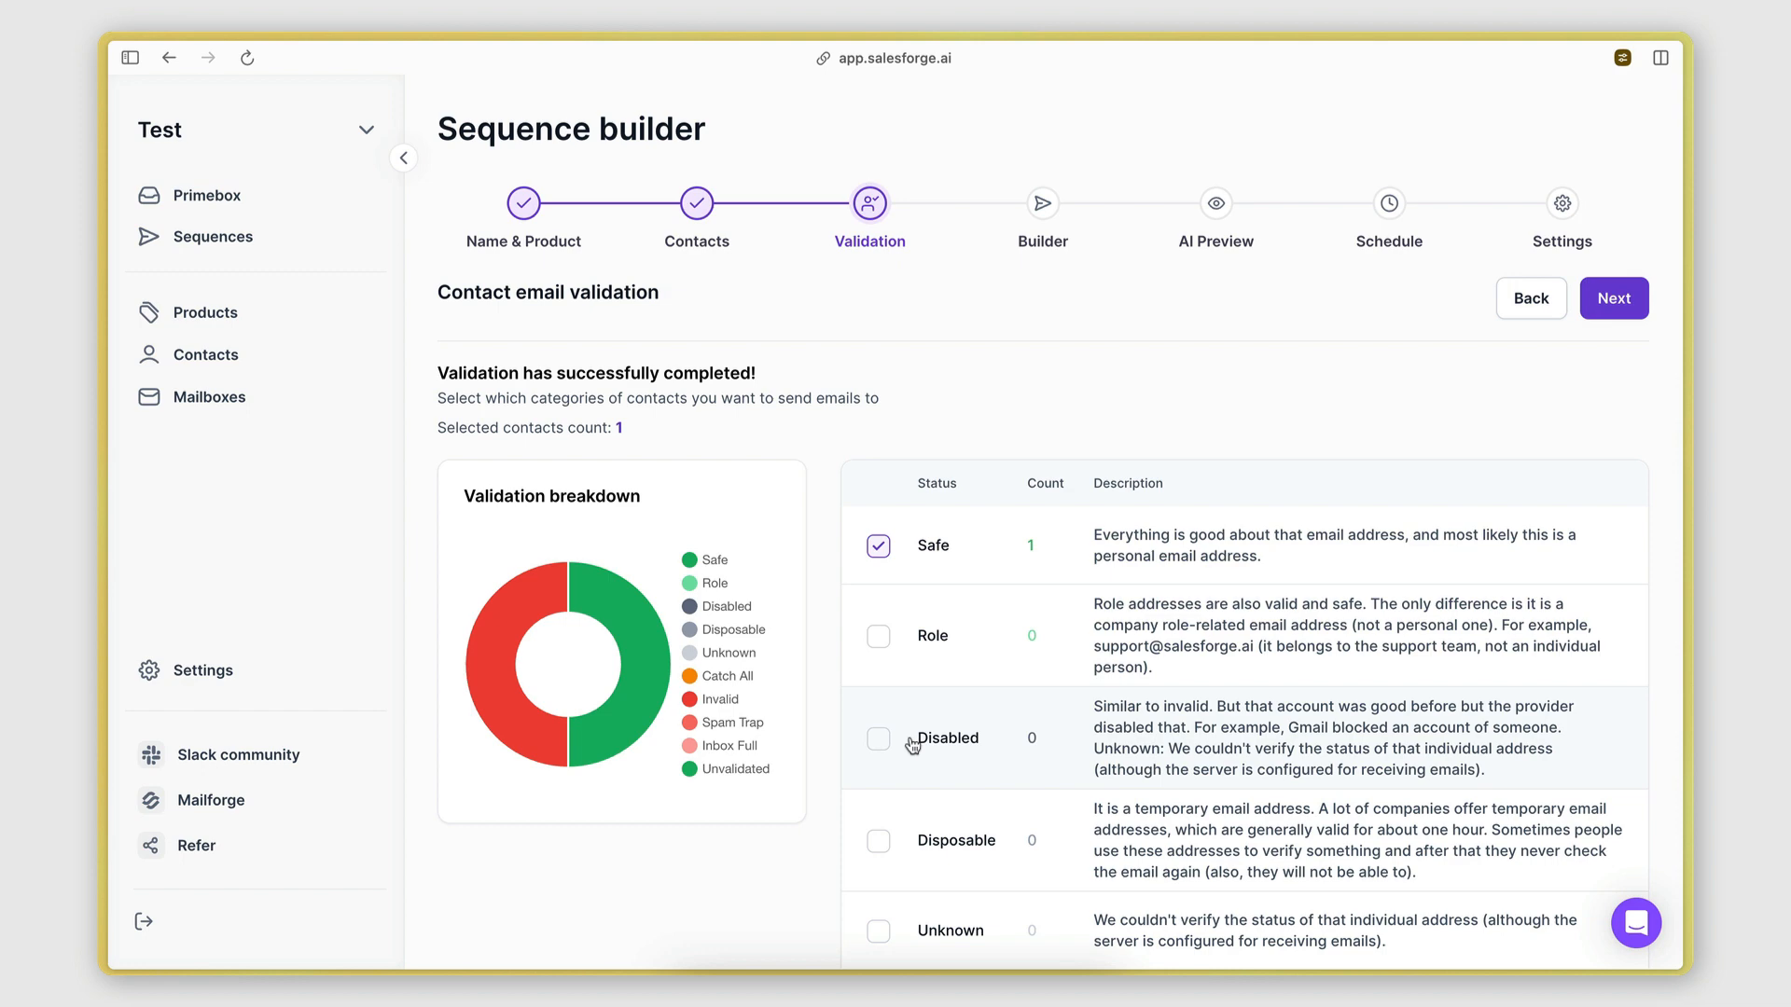
scroll(912, 744, "down", 2)
scroll(1122, 390, "down", 3)
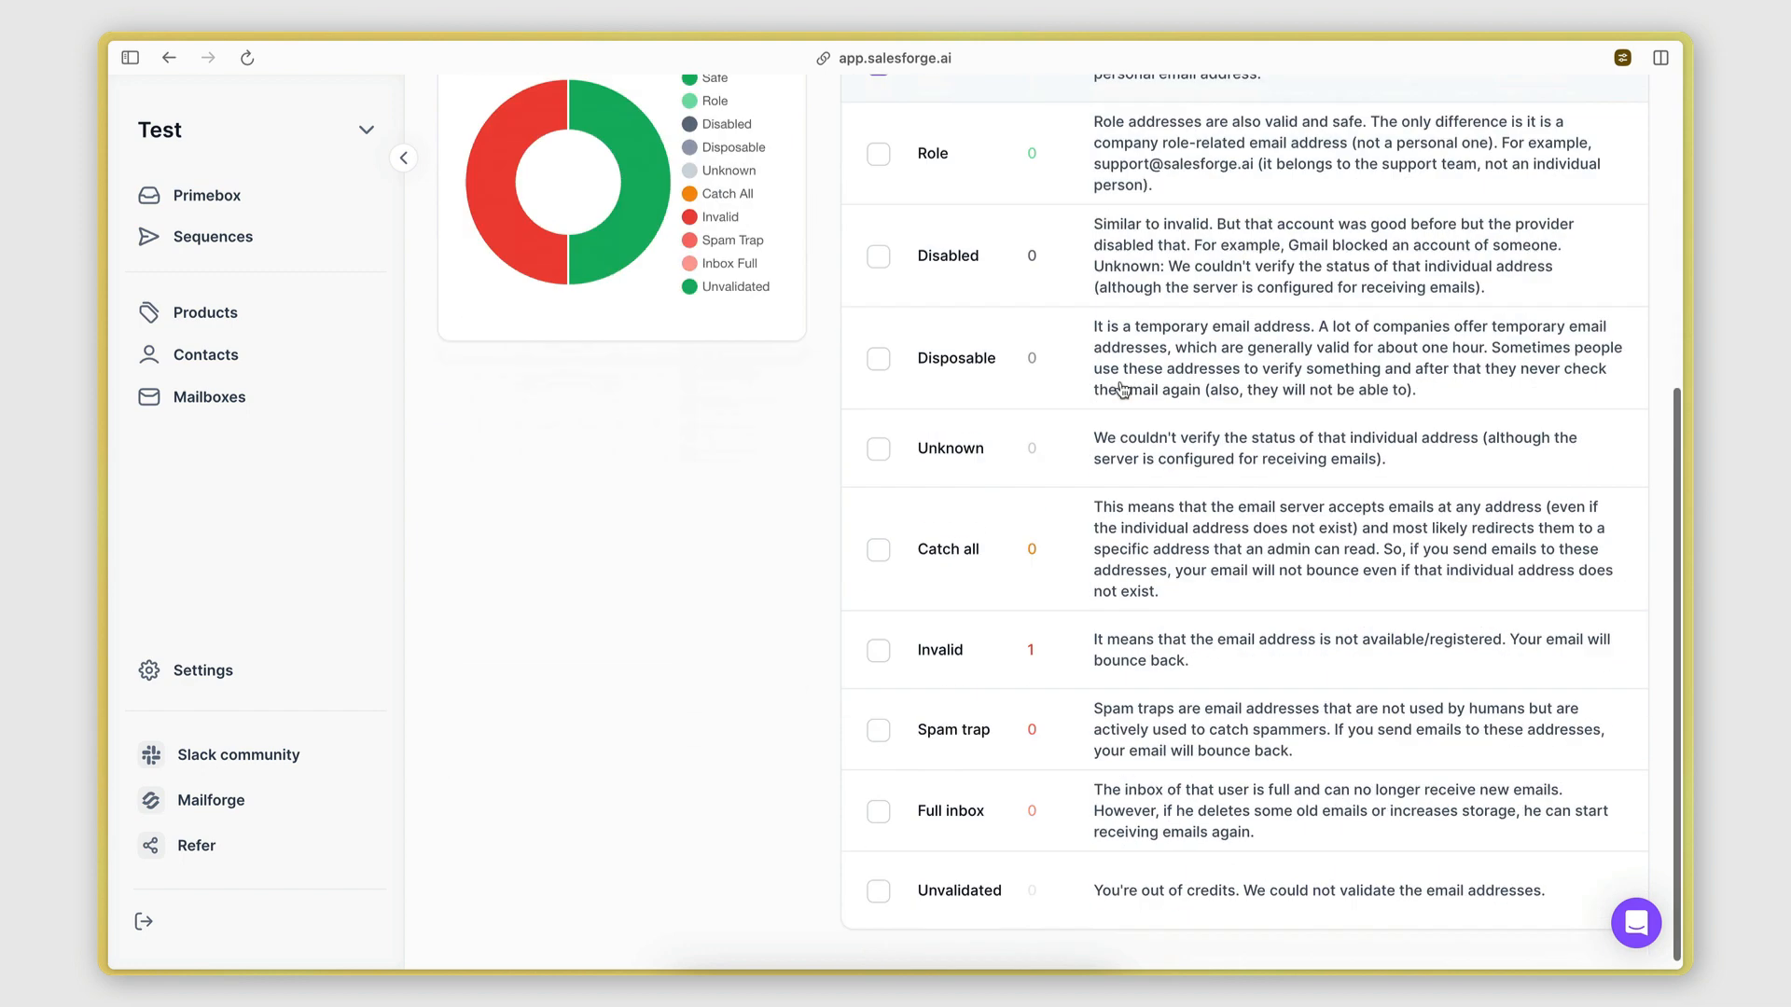
scroll(980, 653, "up", 5)
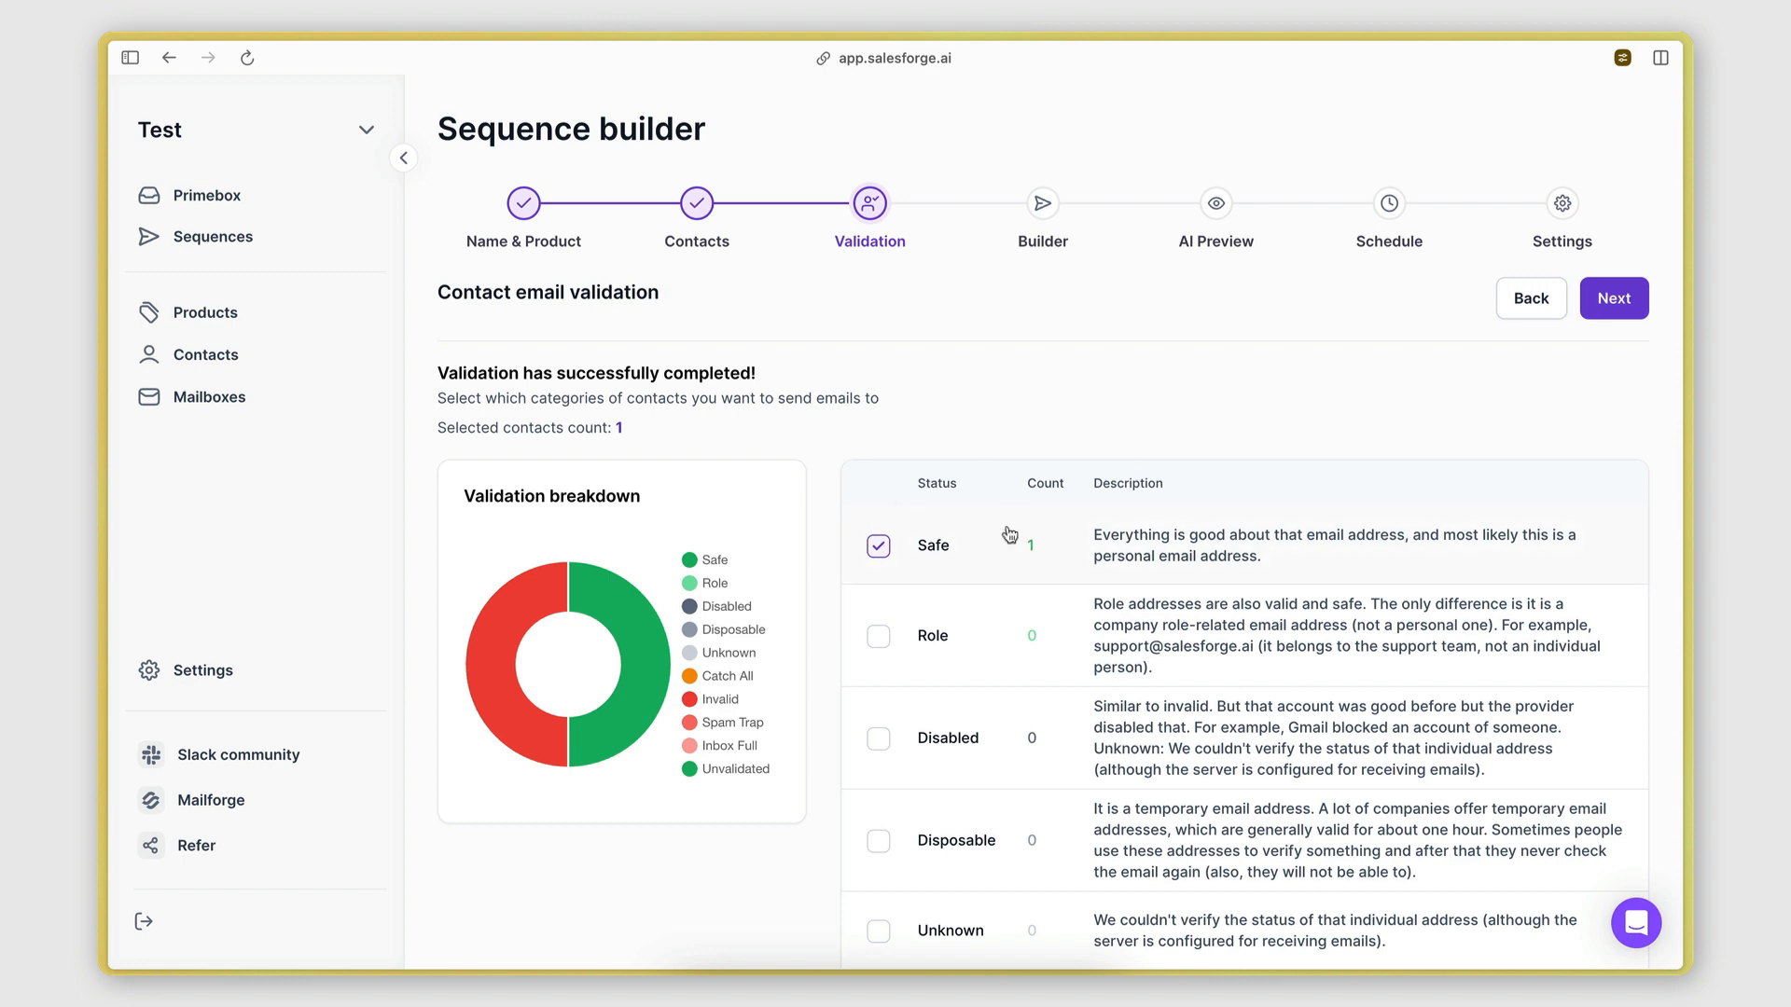
scroll(998, 746, "down", 3)
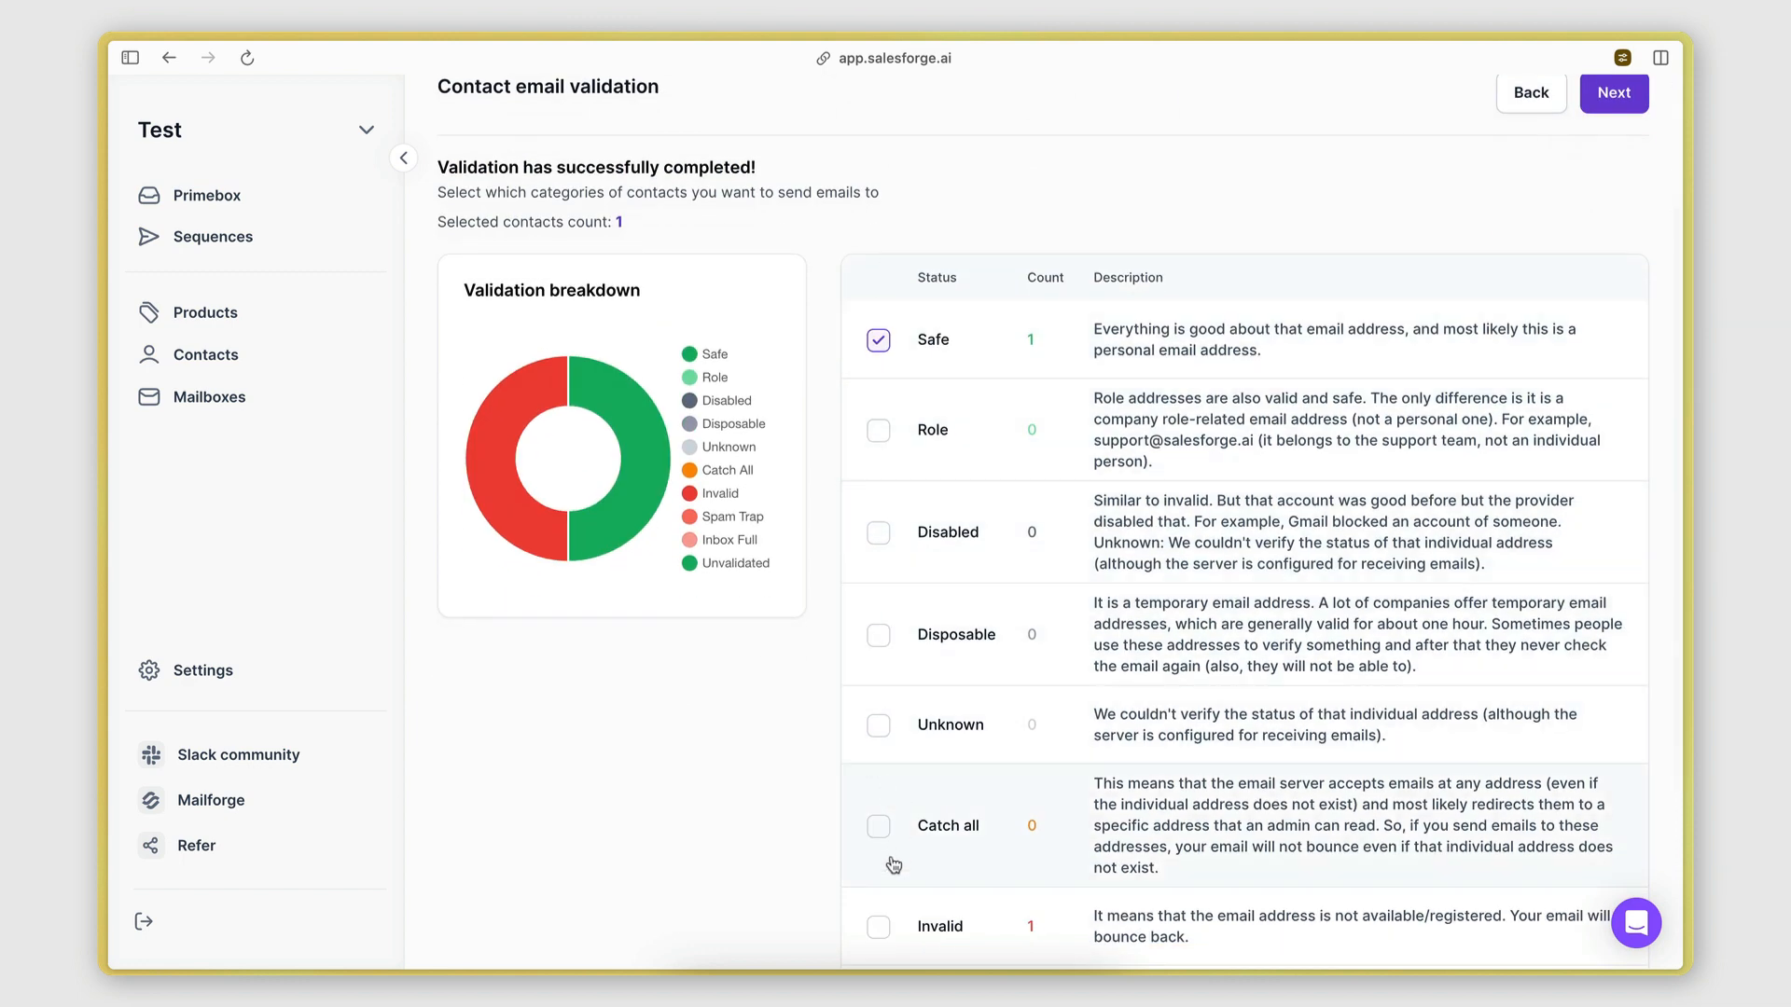
scroll(893, 866, "up", 3)
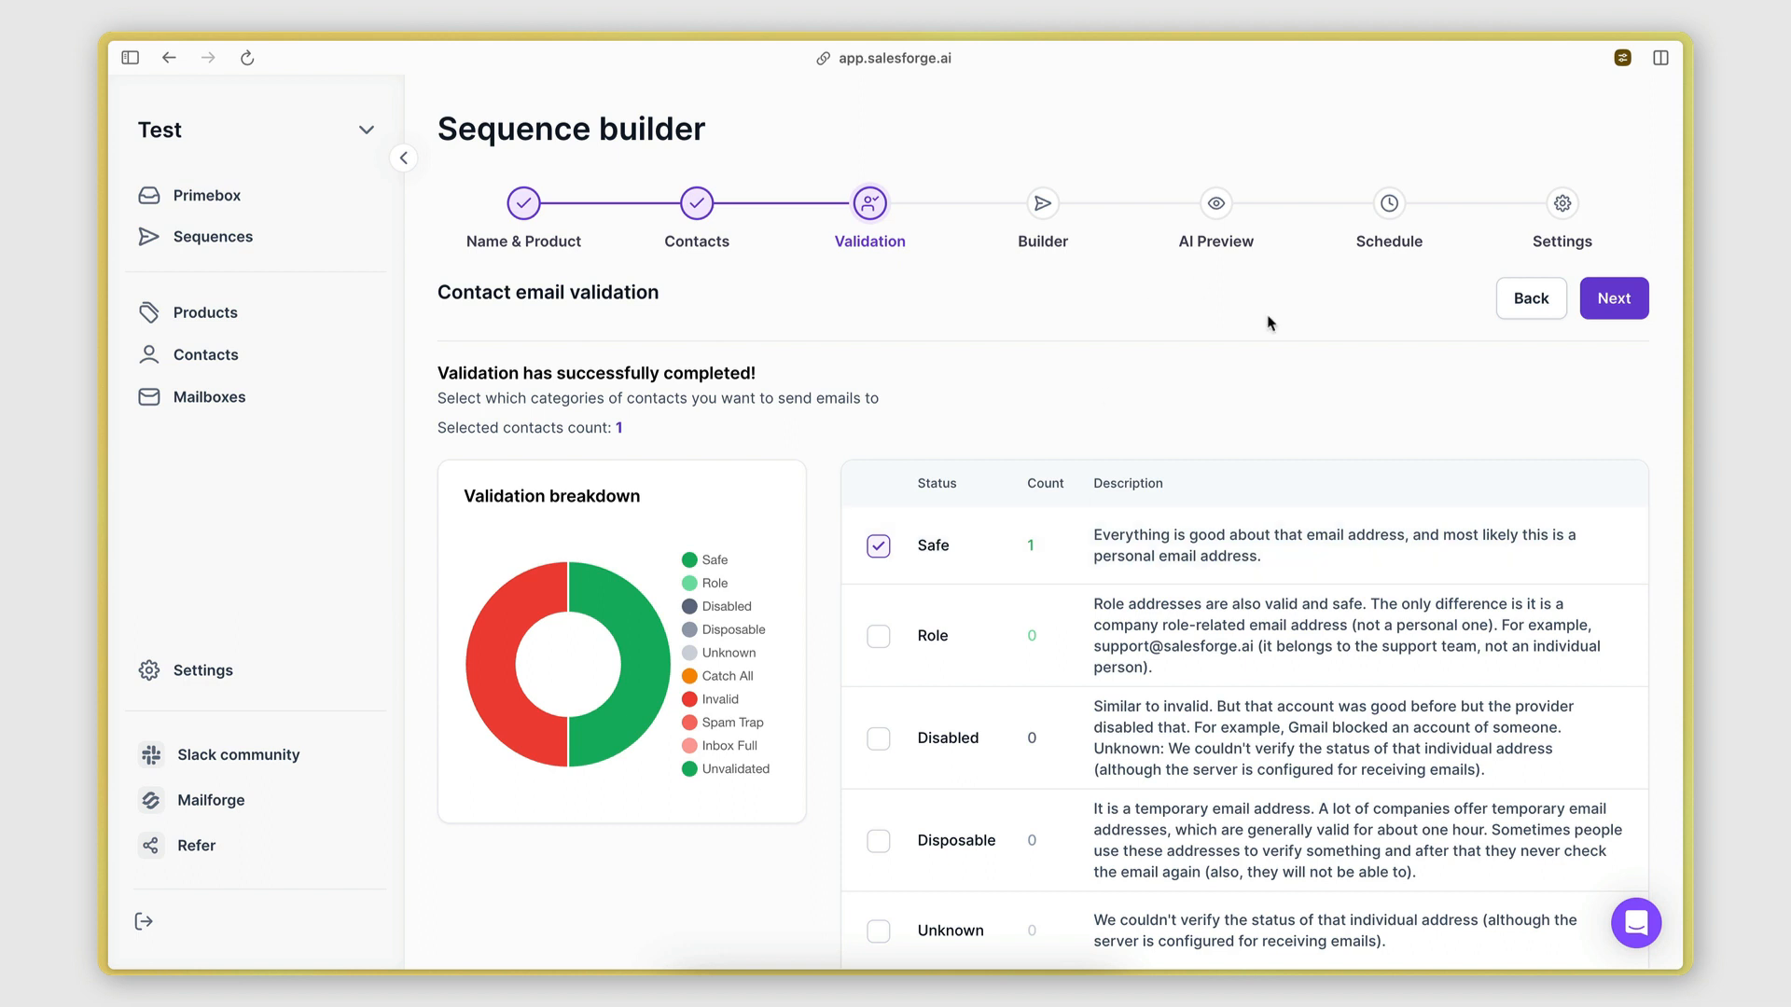
left_click(1612, 307)
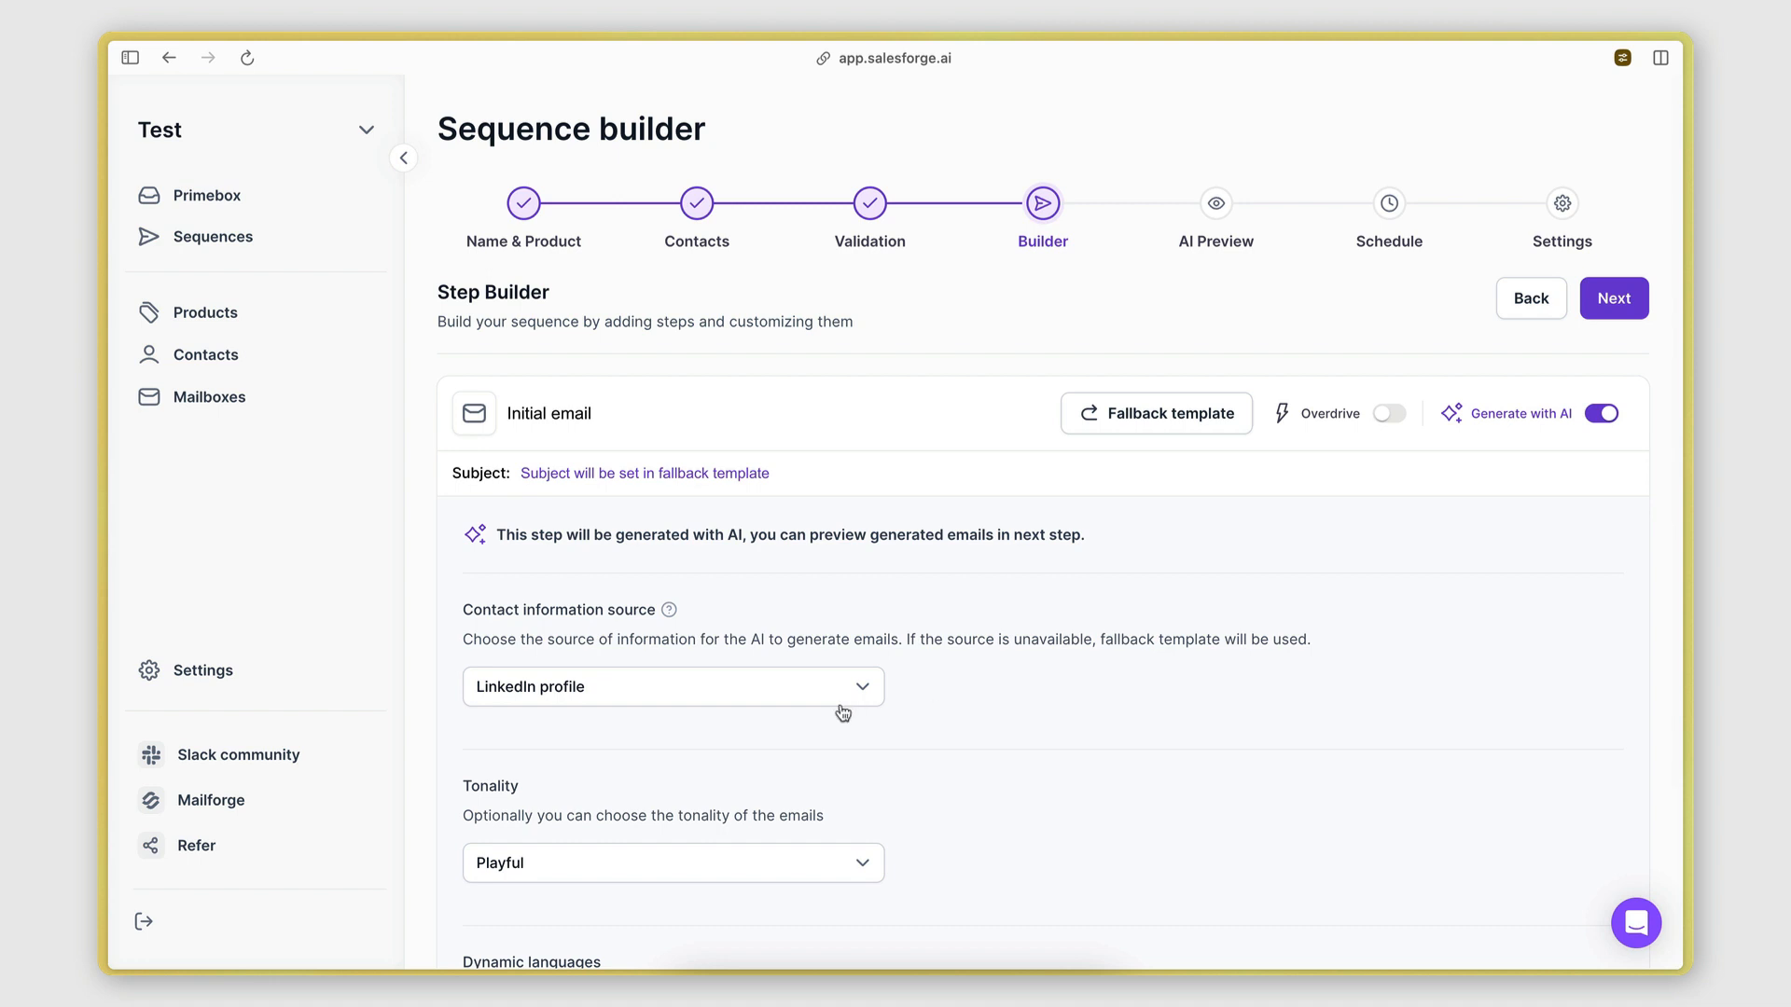
Step: Set the initial email's contact information source to Linkedin + website
scroll(843, 713, "down", 1)
left_click(541, 573)
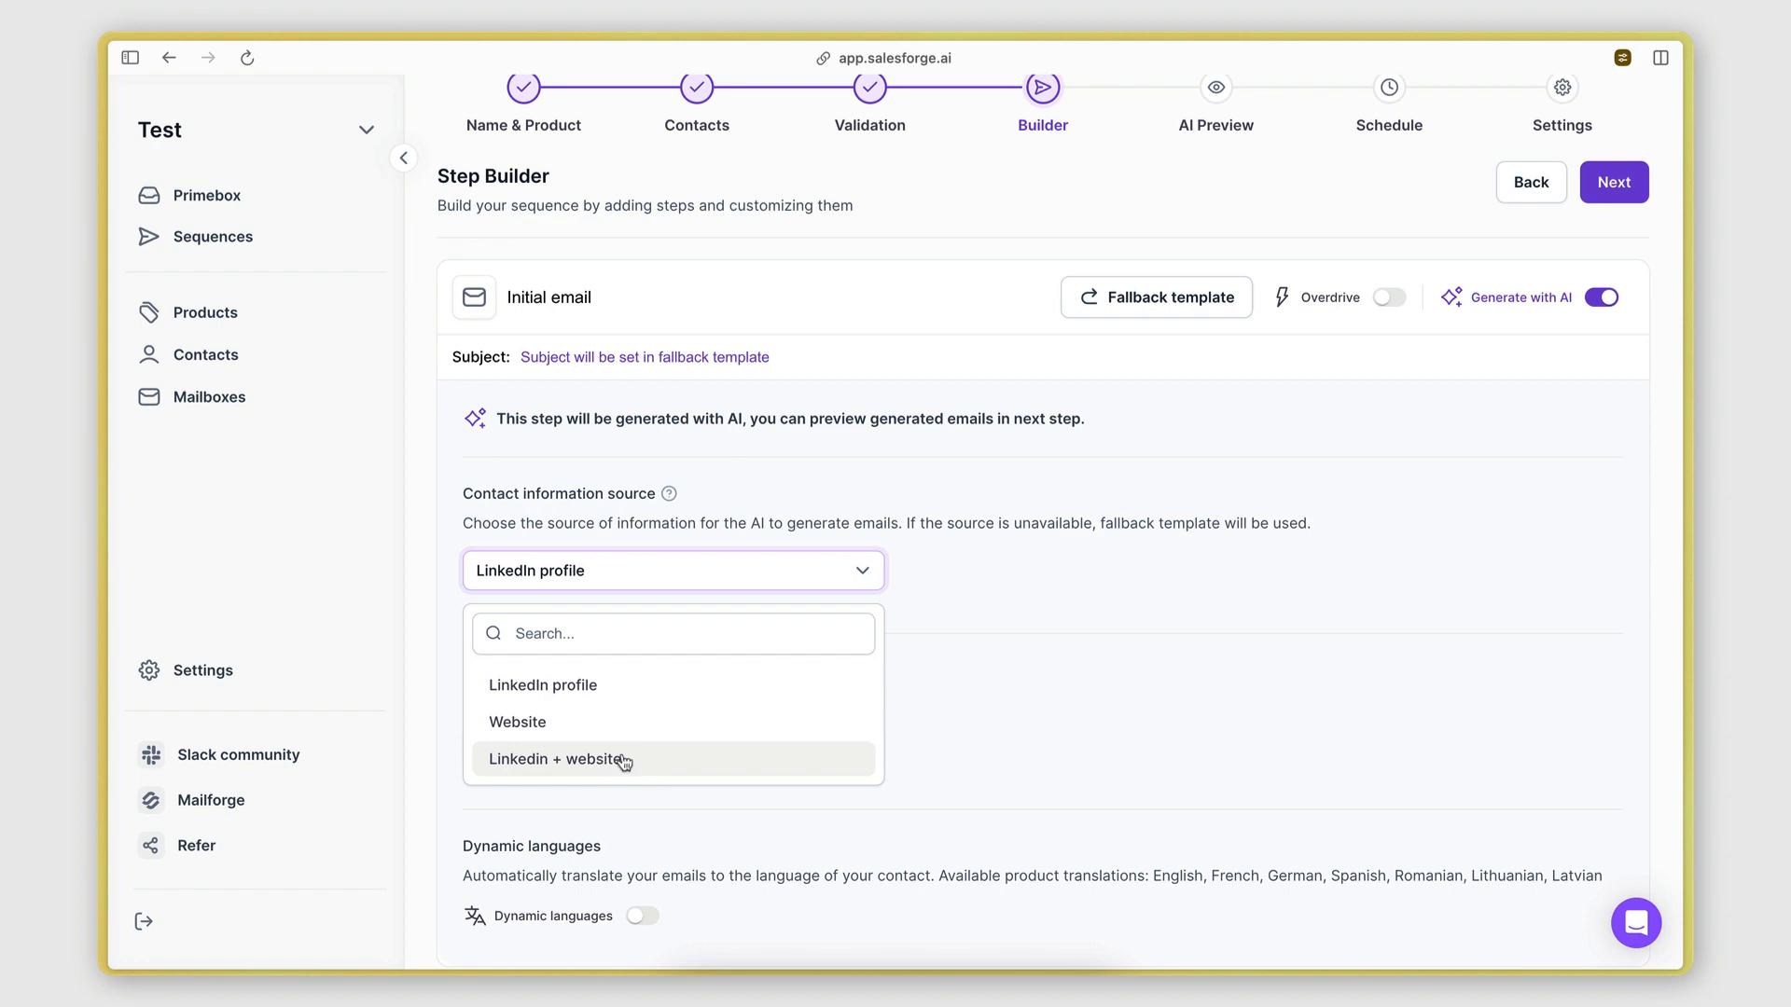
left_click(623, 761)
scroll(759, 672, "up", 1)
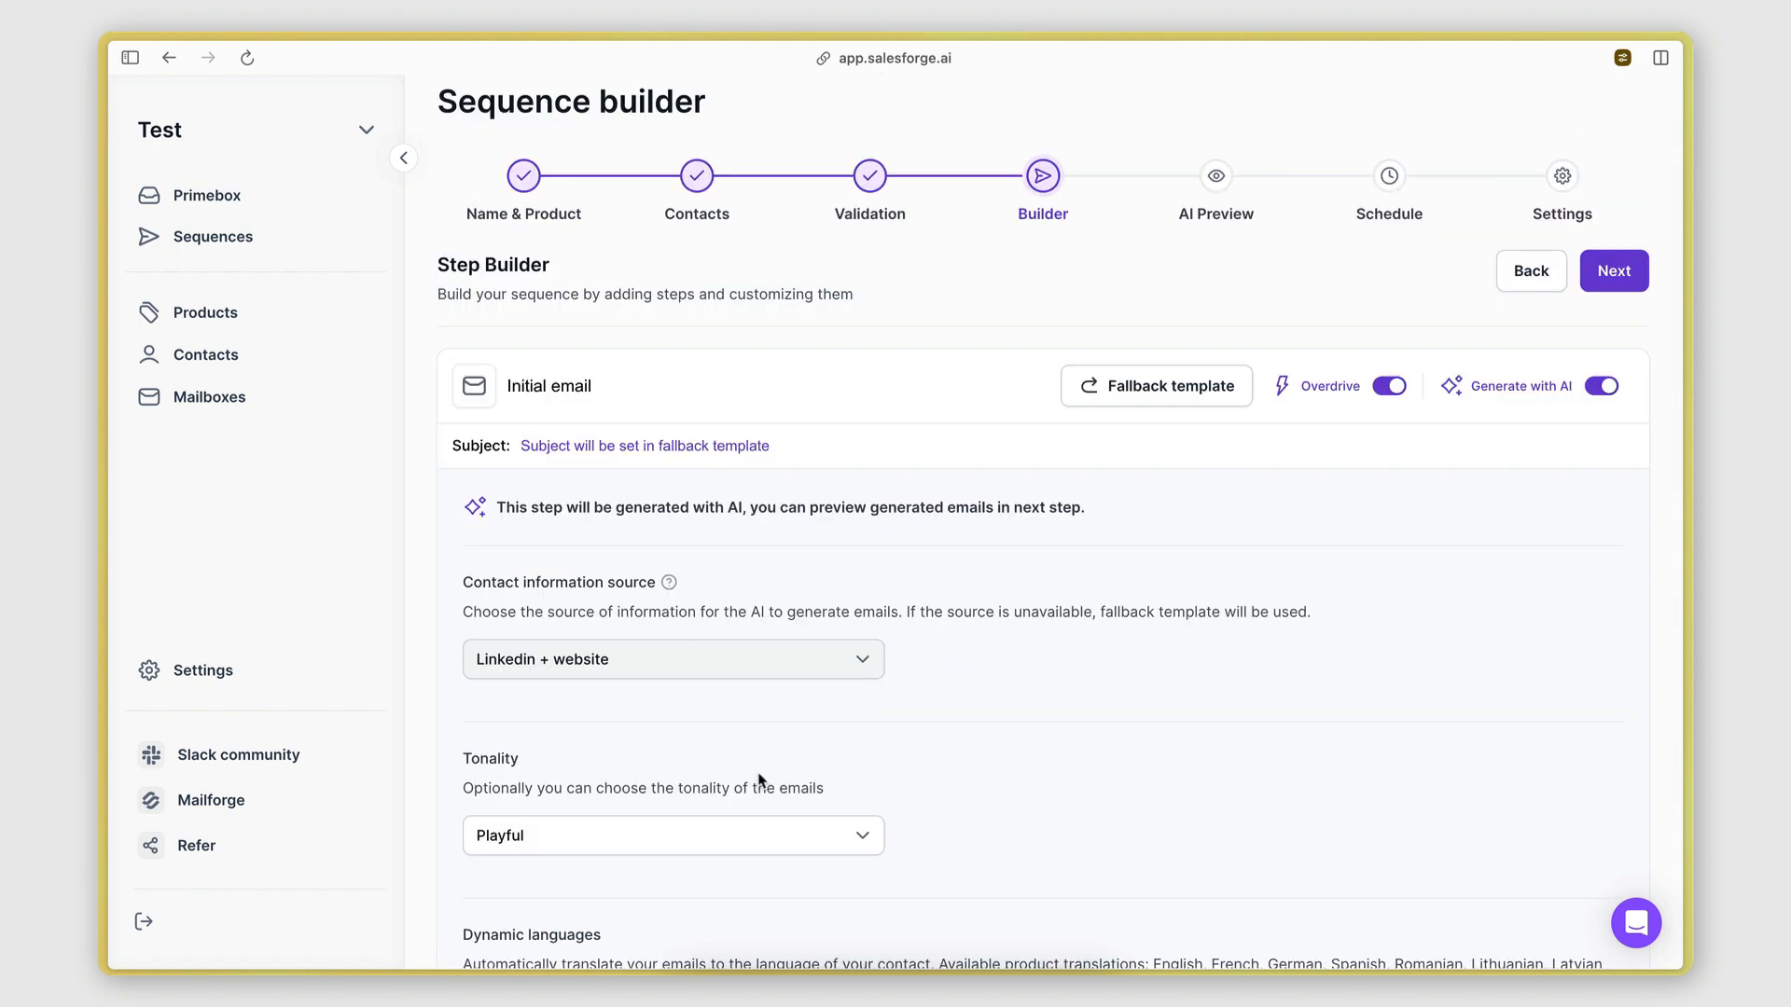
Step: Review the available tonalities and set the initial email's tonality to Curious
scroll(759, 779, "down", 2)
left_click(591, 651)
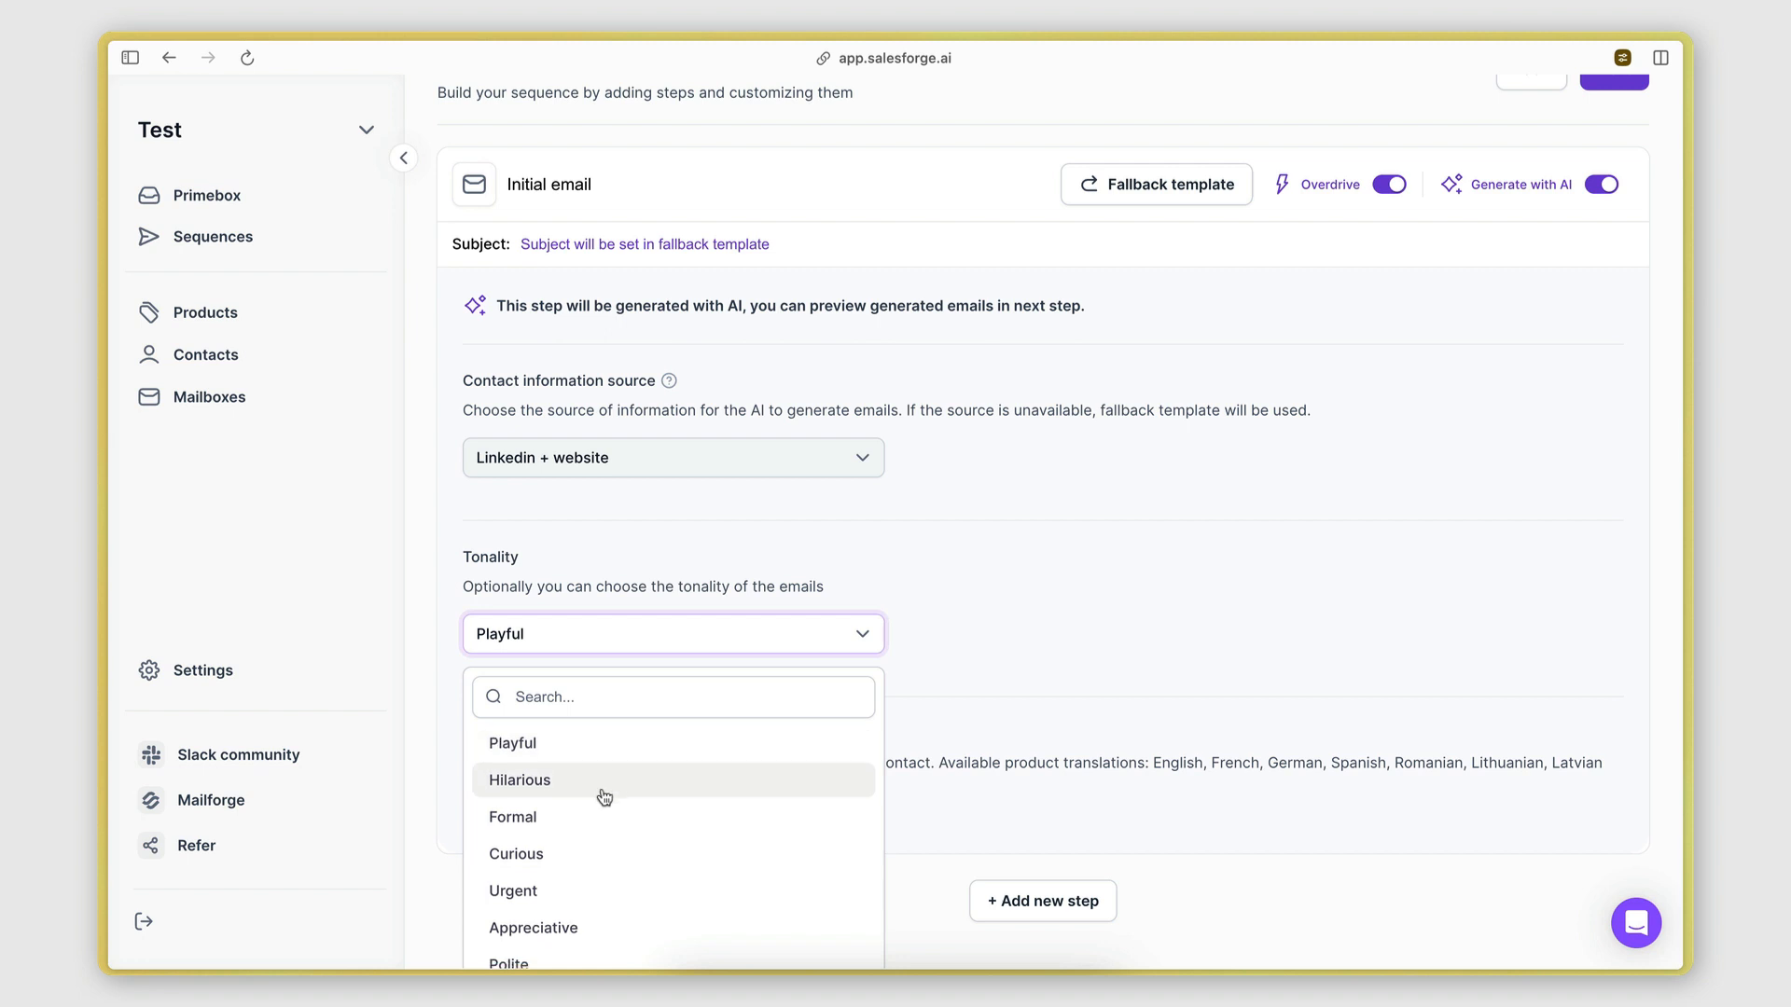
scroll(603, 793, "down", 1)
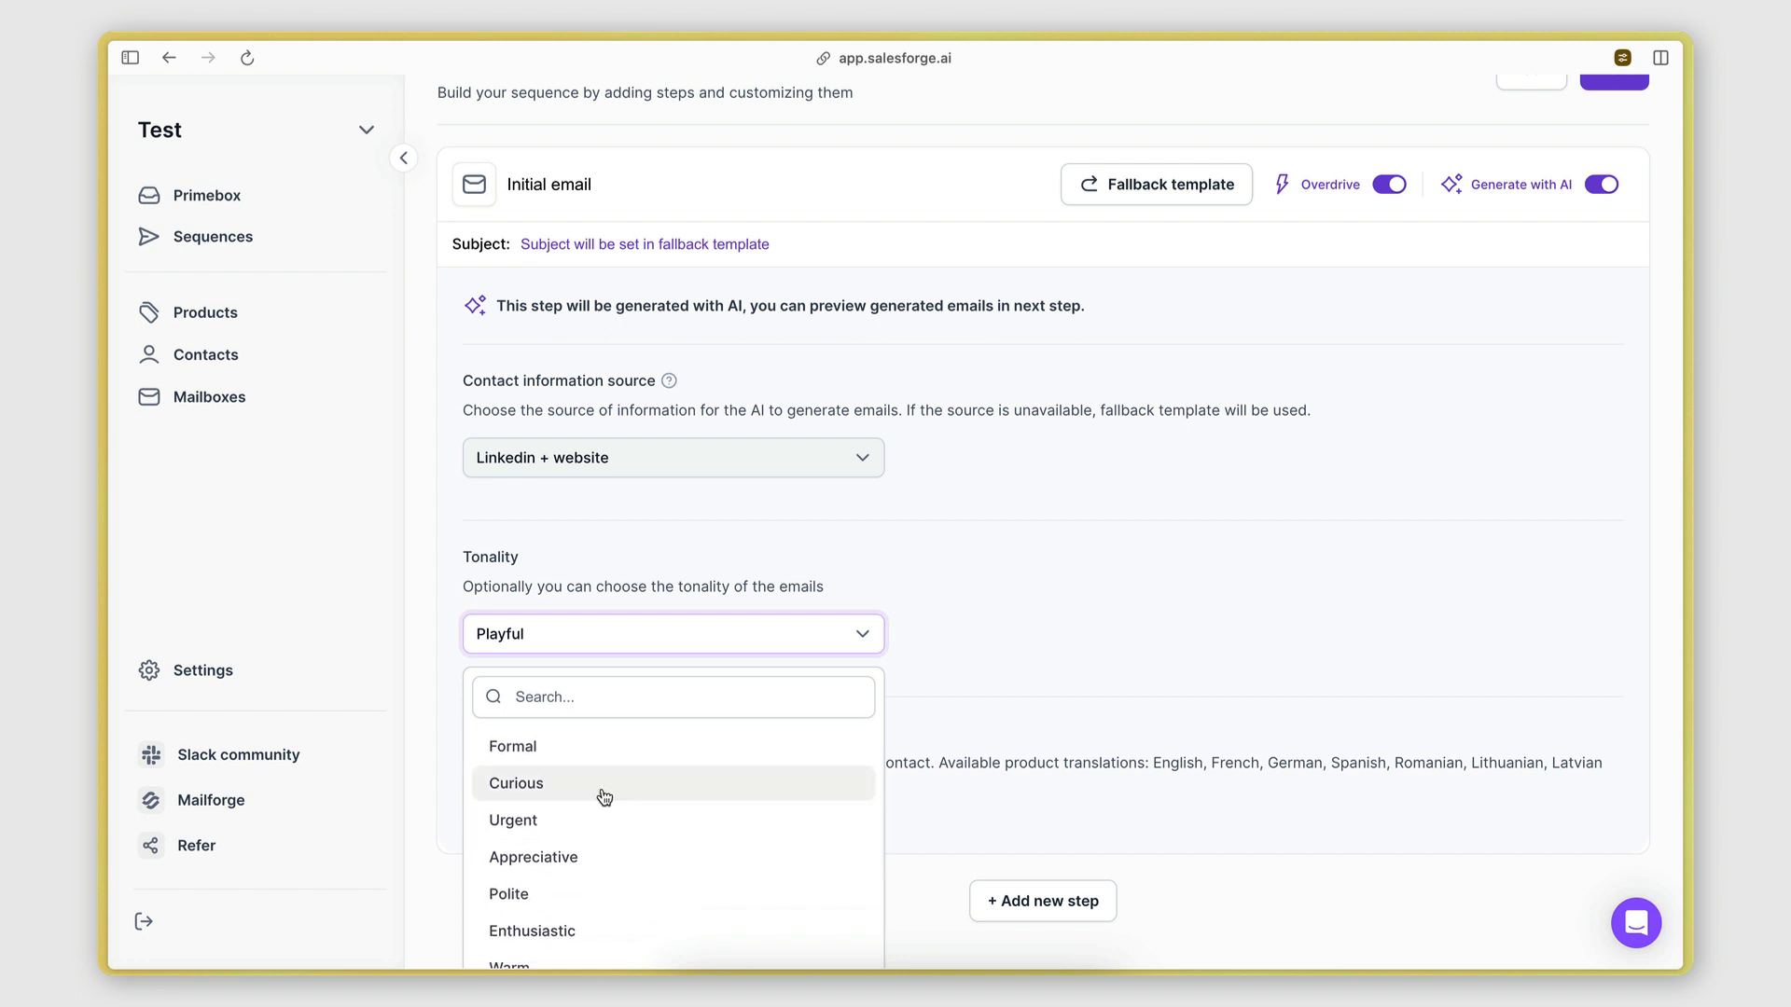
scroll(604, 797, "down", 1)
scroll(605, 797, "down", 2)
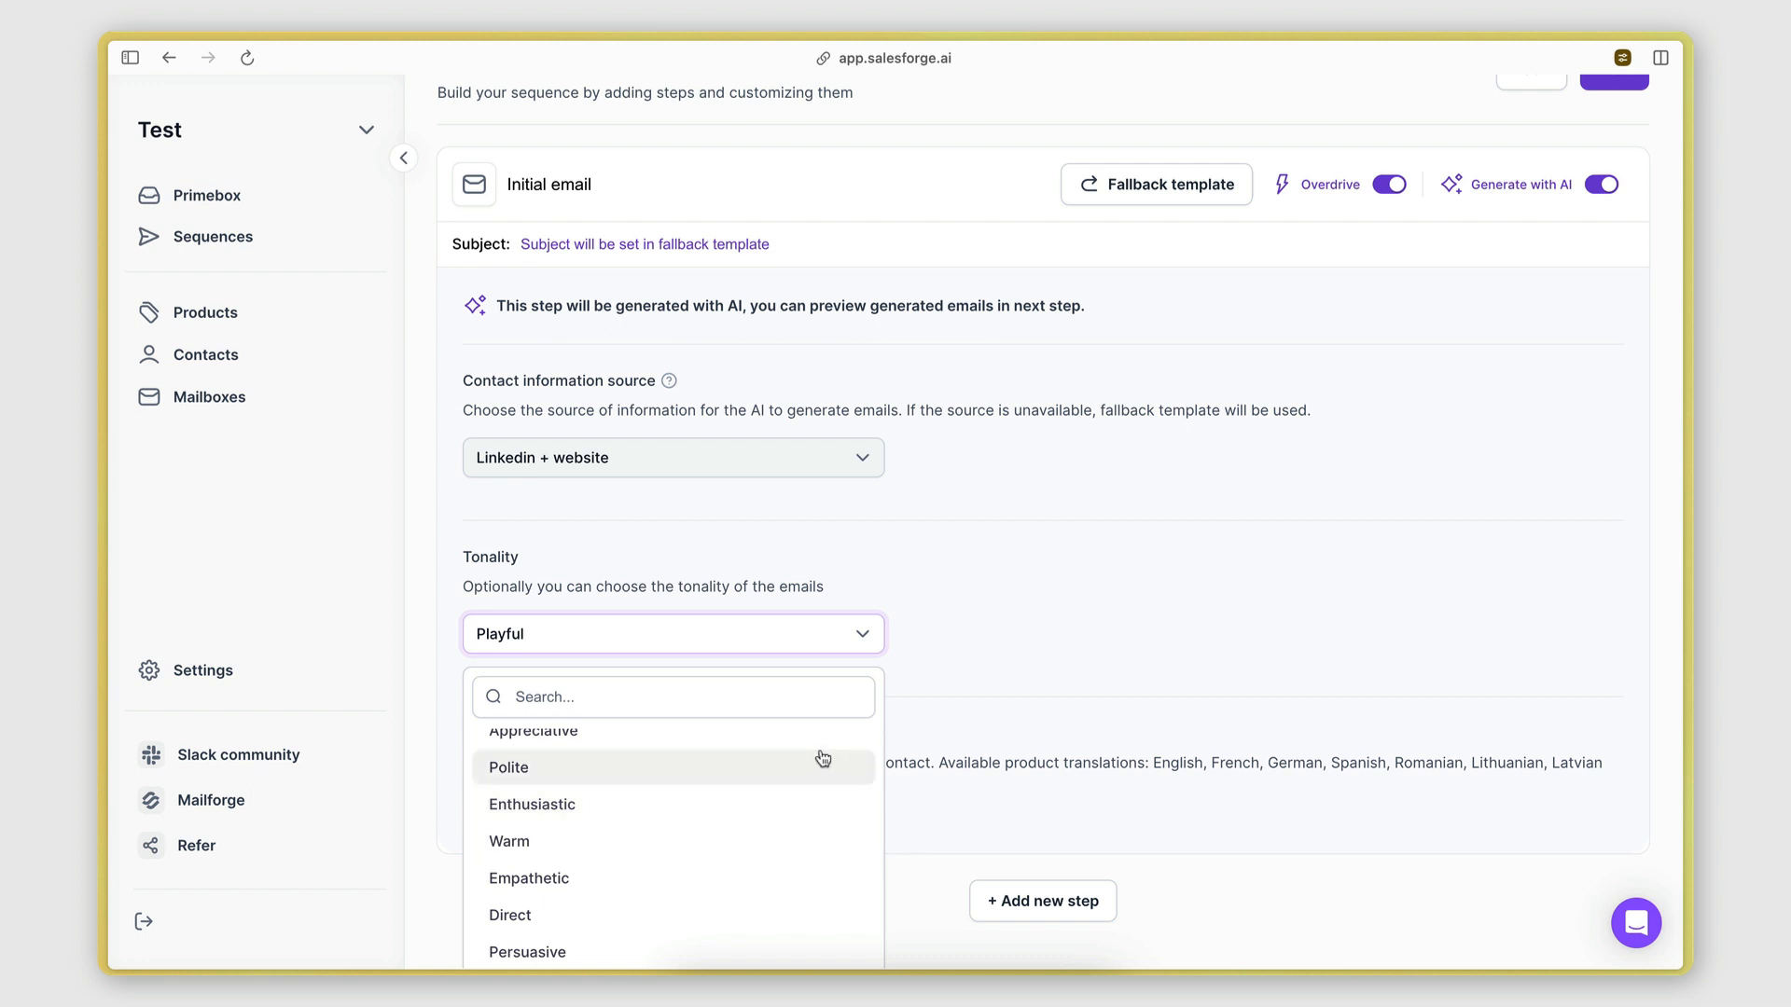
scroll(711, 747, "up", 3)
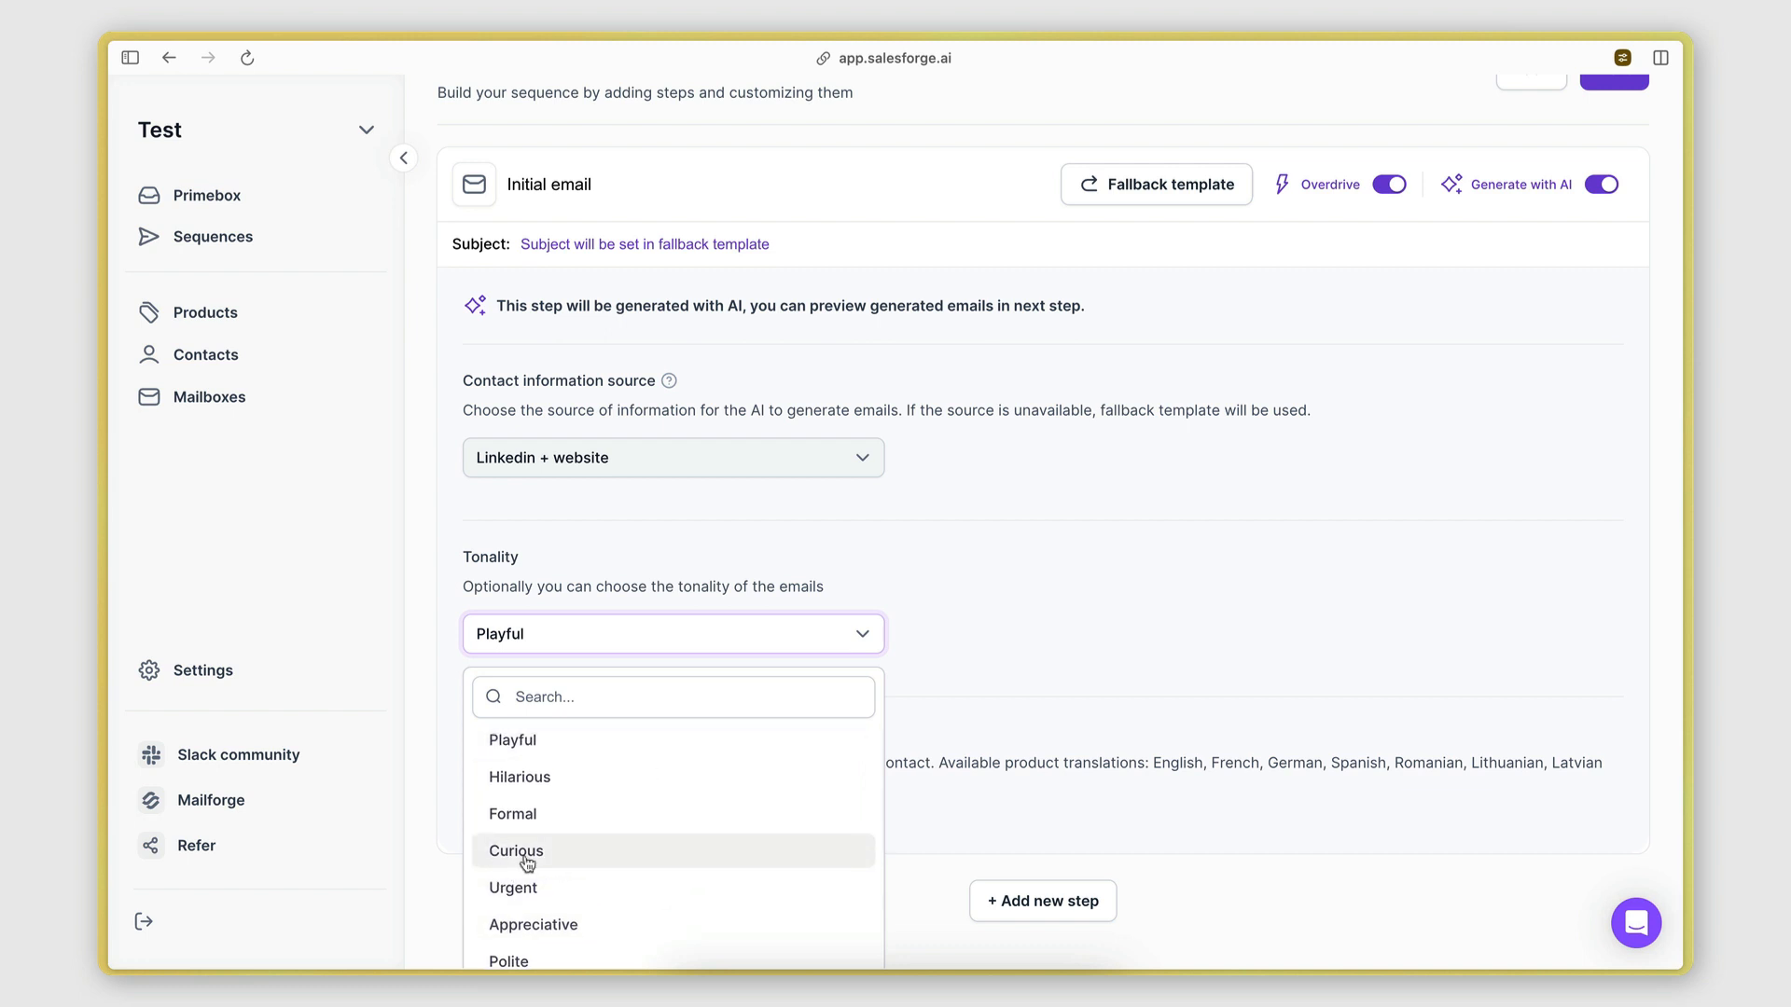
left_click(524, 853)
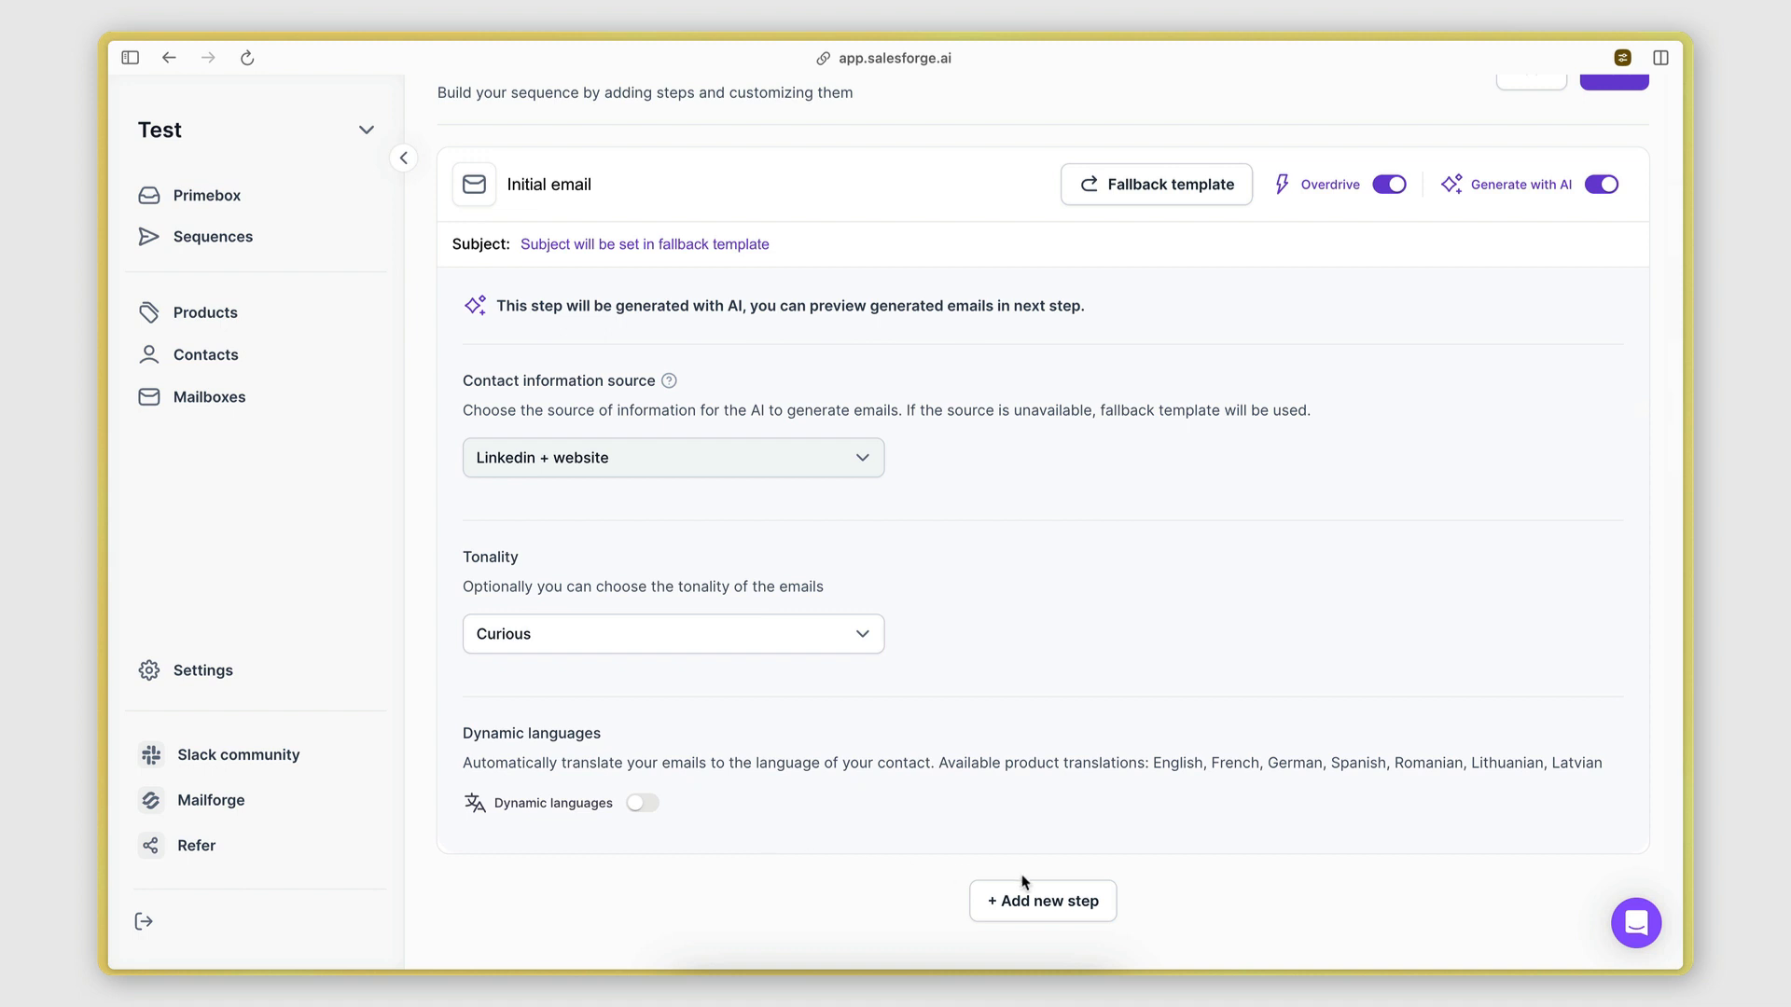
Step: Add a follow-up step greeting the contact with the first_name variable and reading "Checking if you have received my previous email."
left_click(1042, 901)
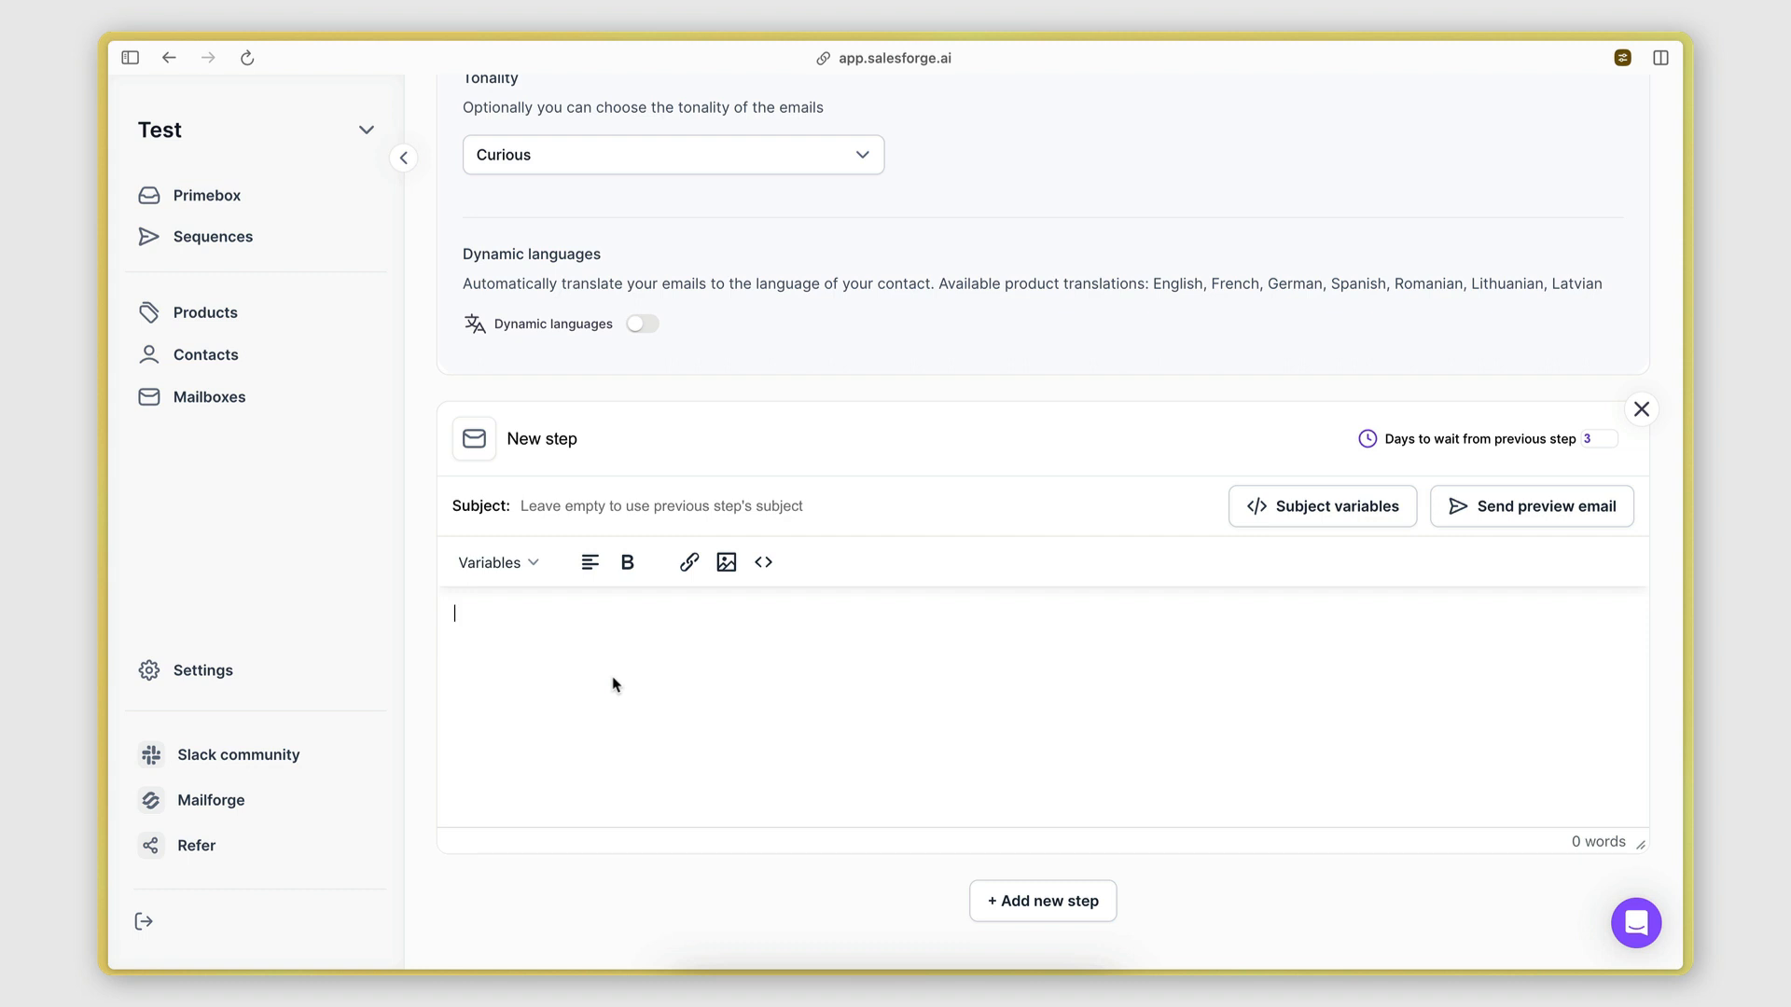
type("Hi")
left_click(506, 562)
left_click(512, 602)
type(",")
key("Return")
type("Checking if you have received my previous email.")
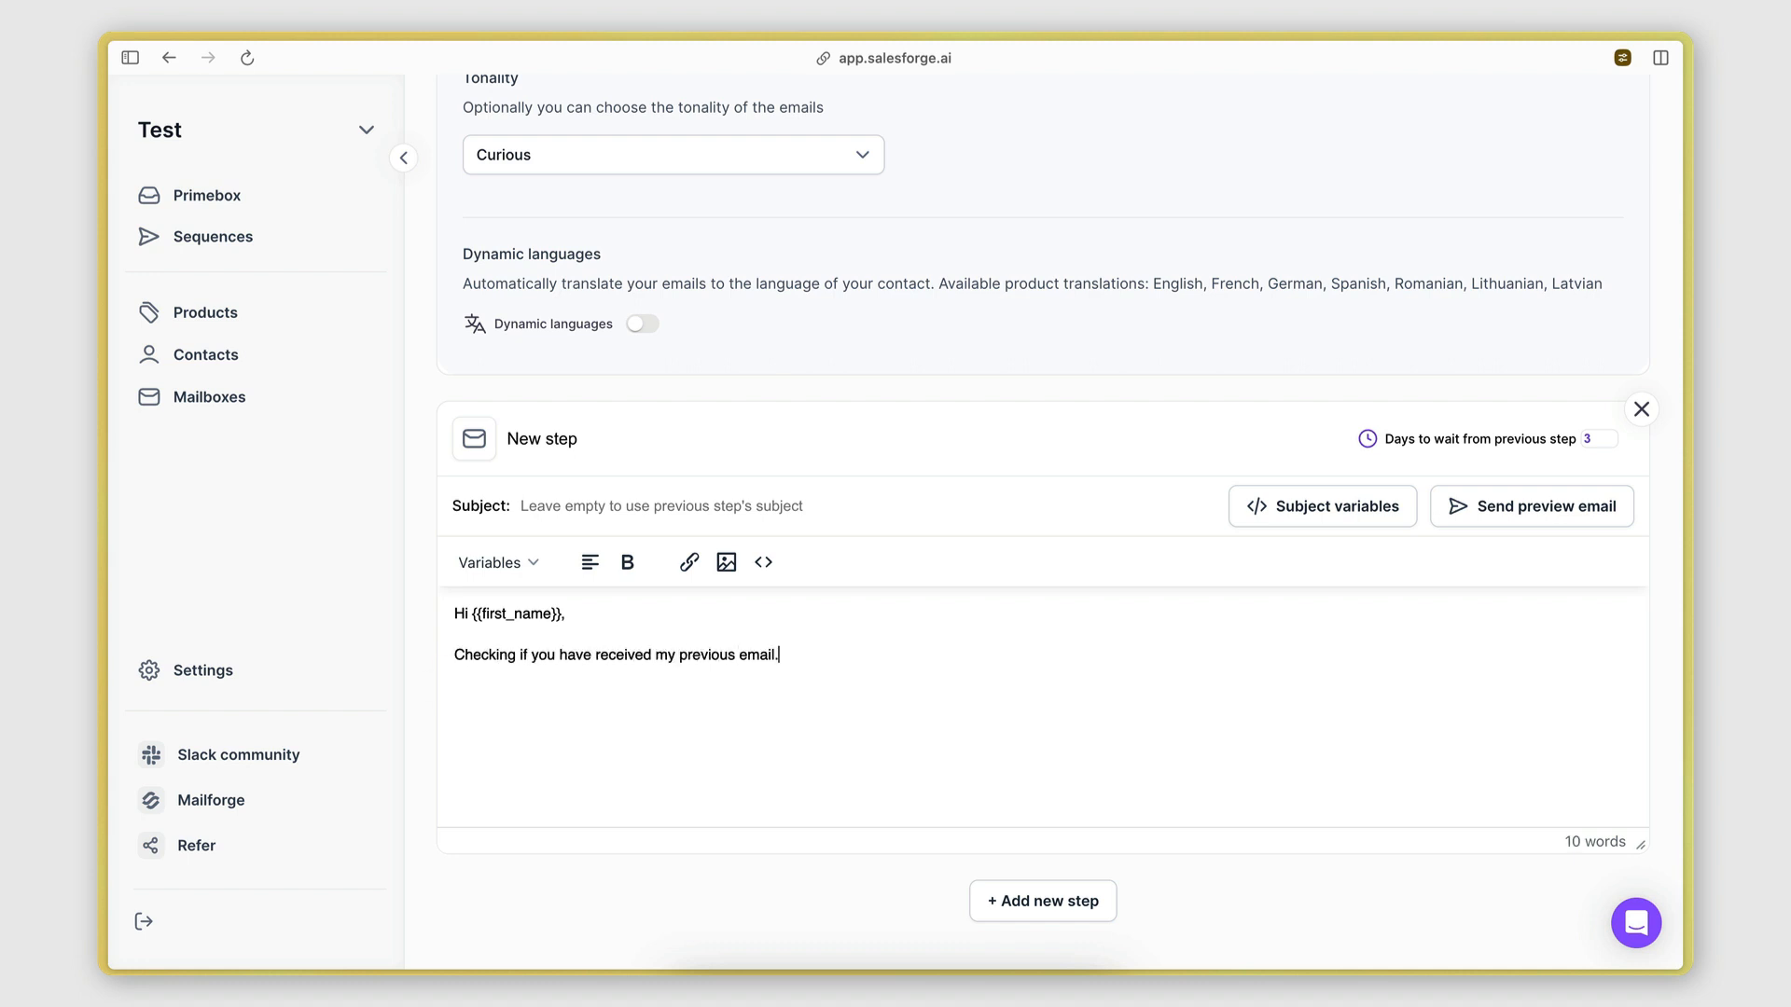
Step: Add another blank follow-up step after the first one and continue to the AI email preview
left_click(1023, 902)
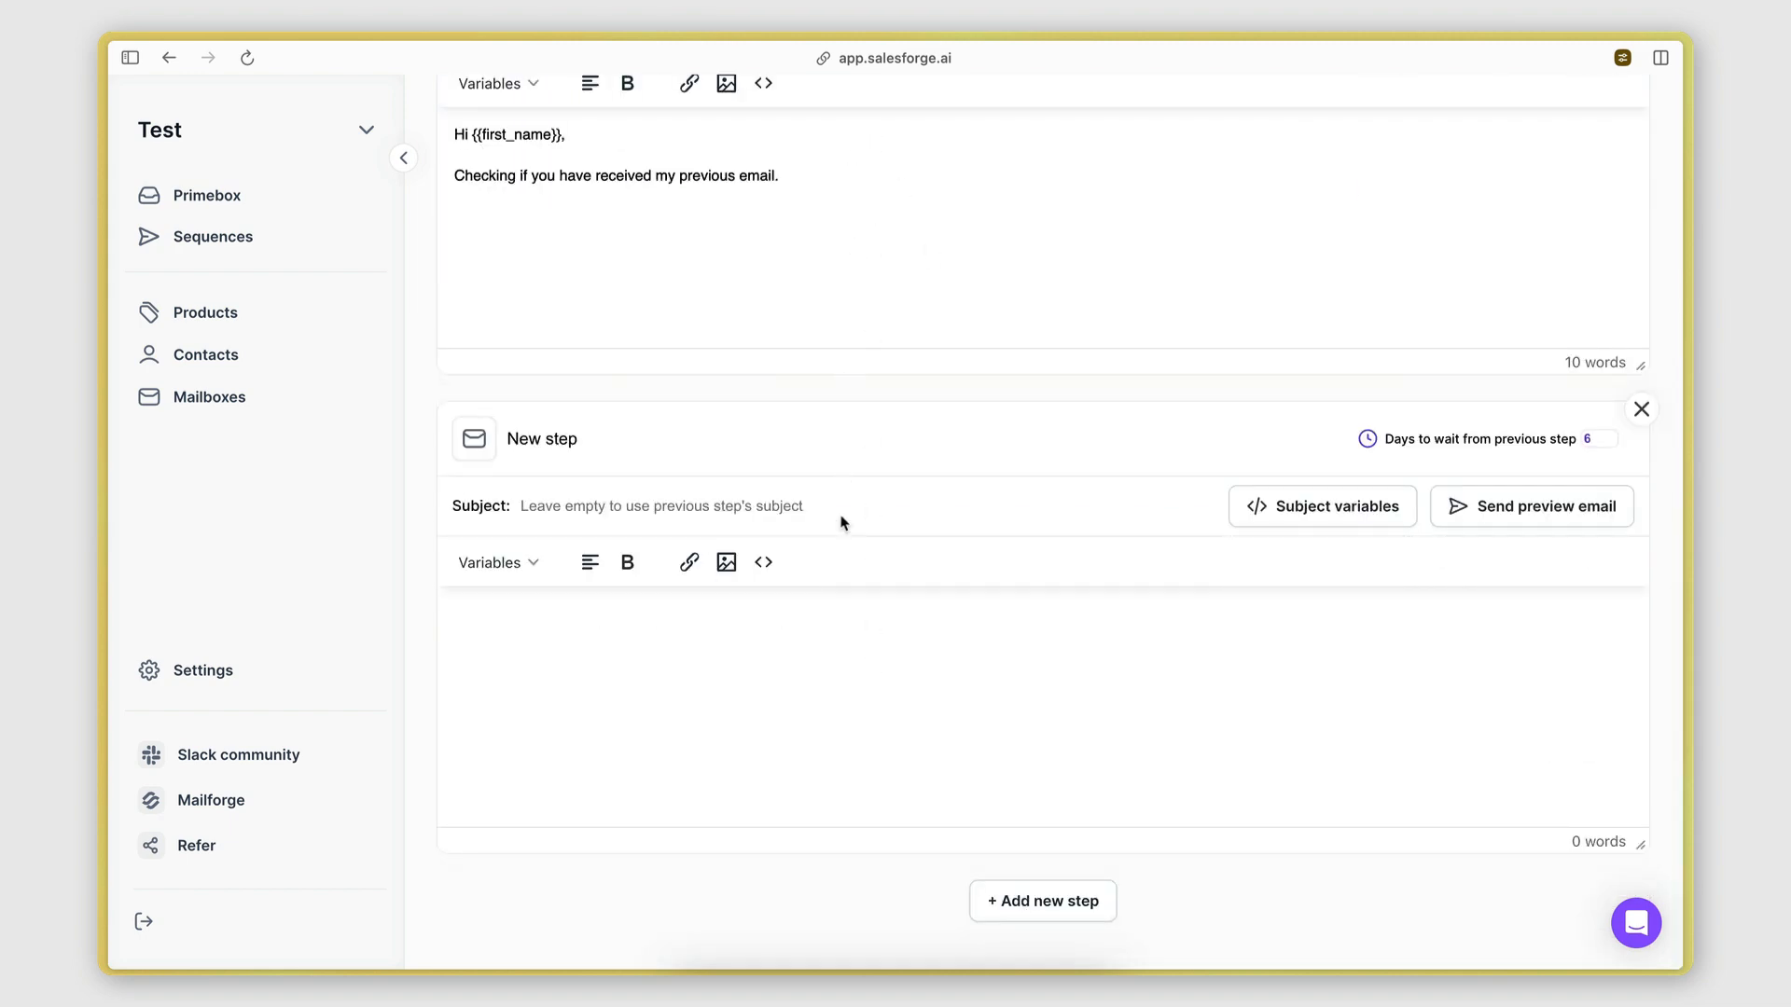
scroll(842, 522, "up", 1)
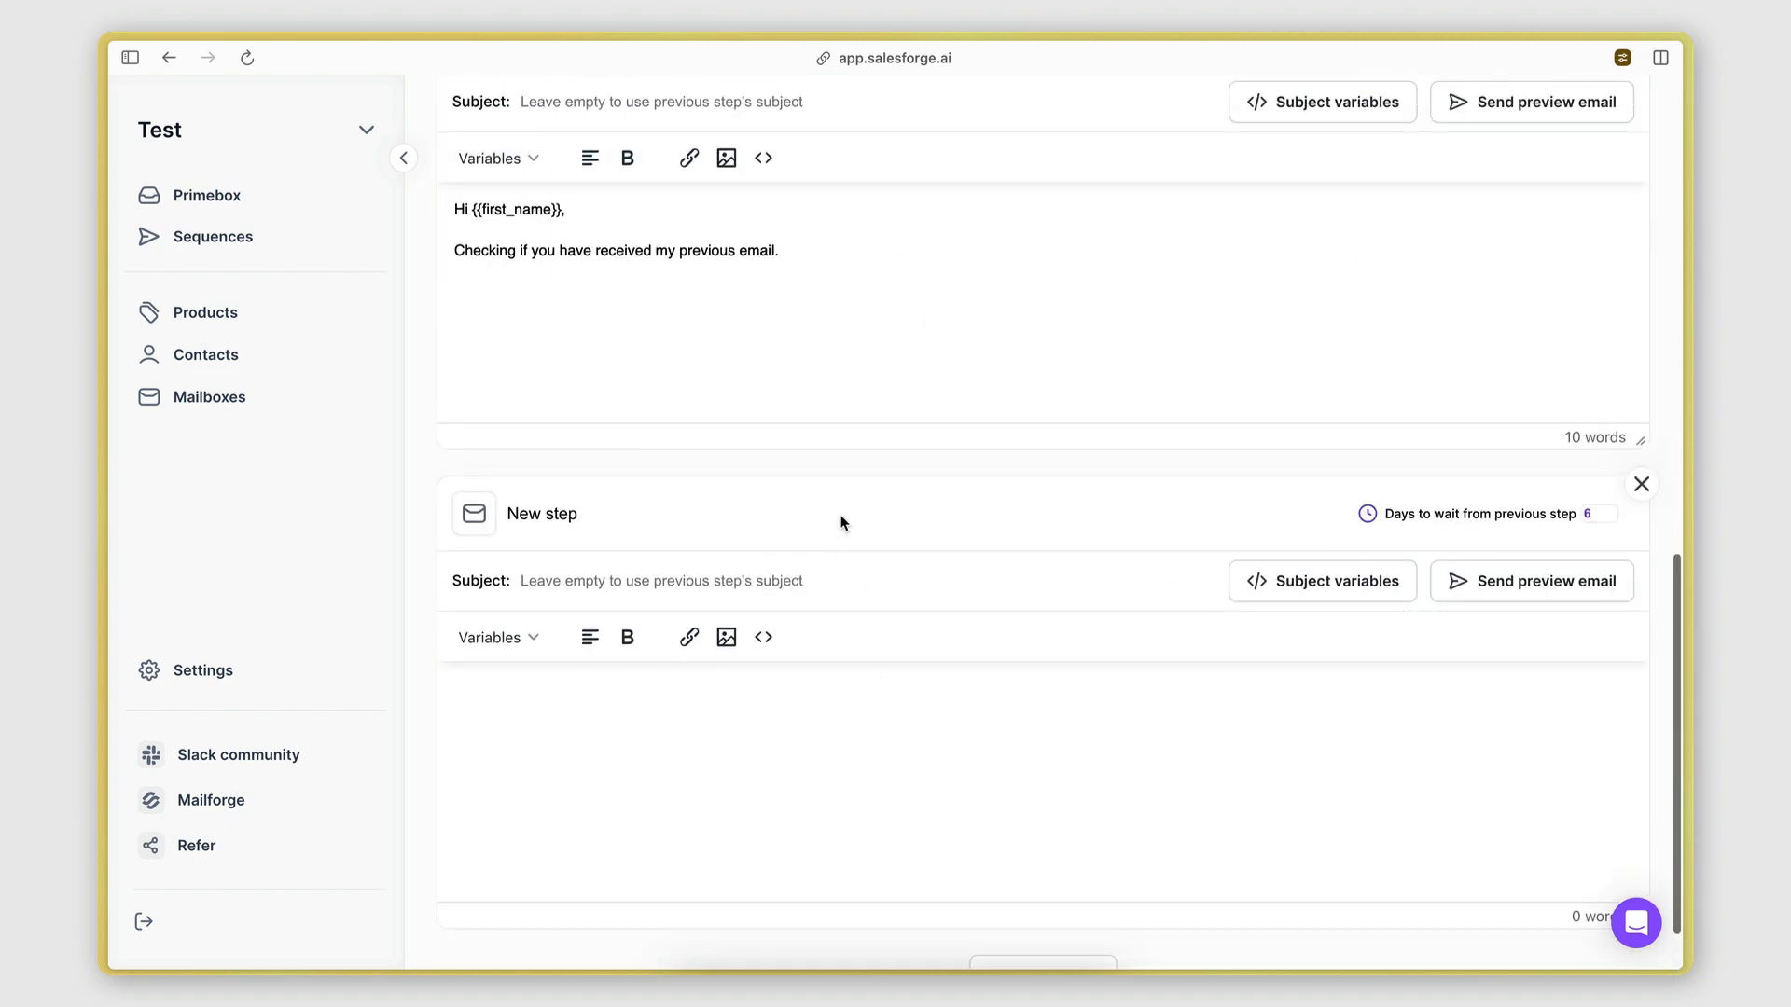
scroll(843, 522, "up", 15)
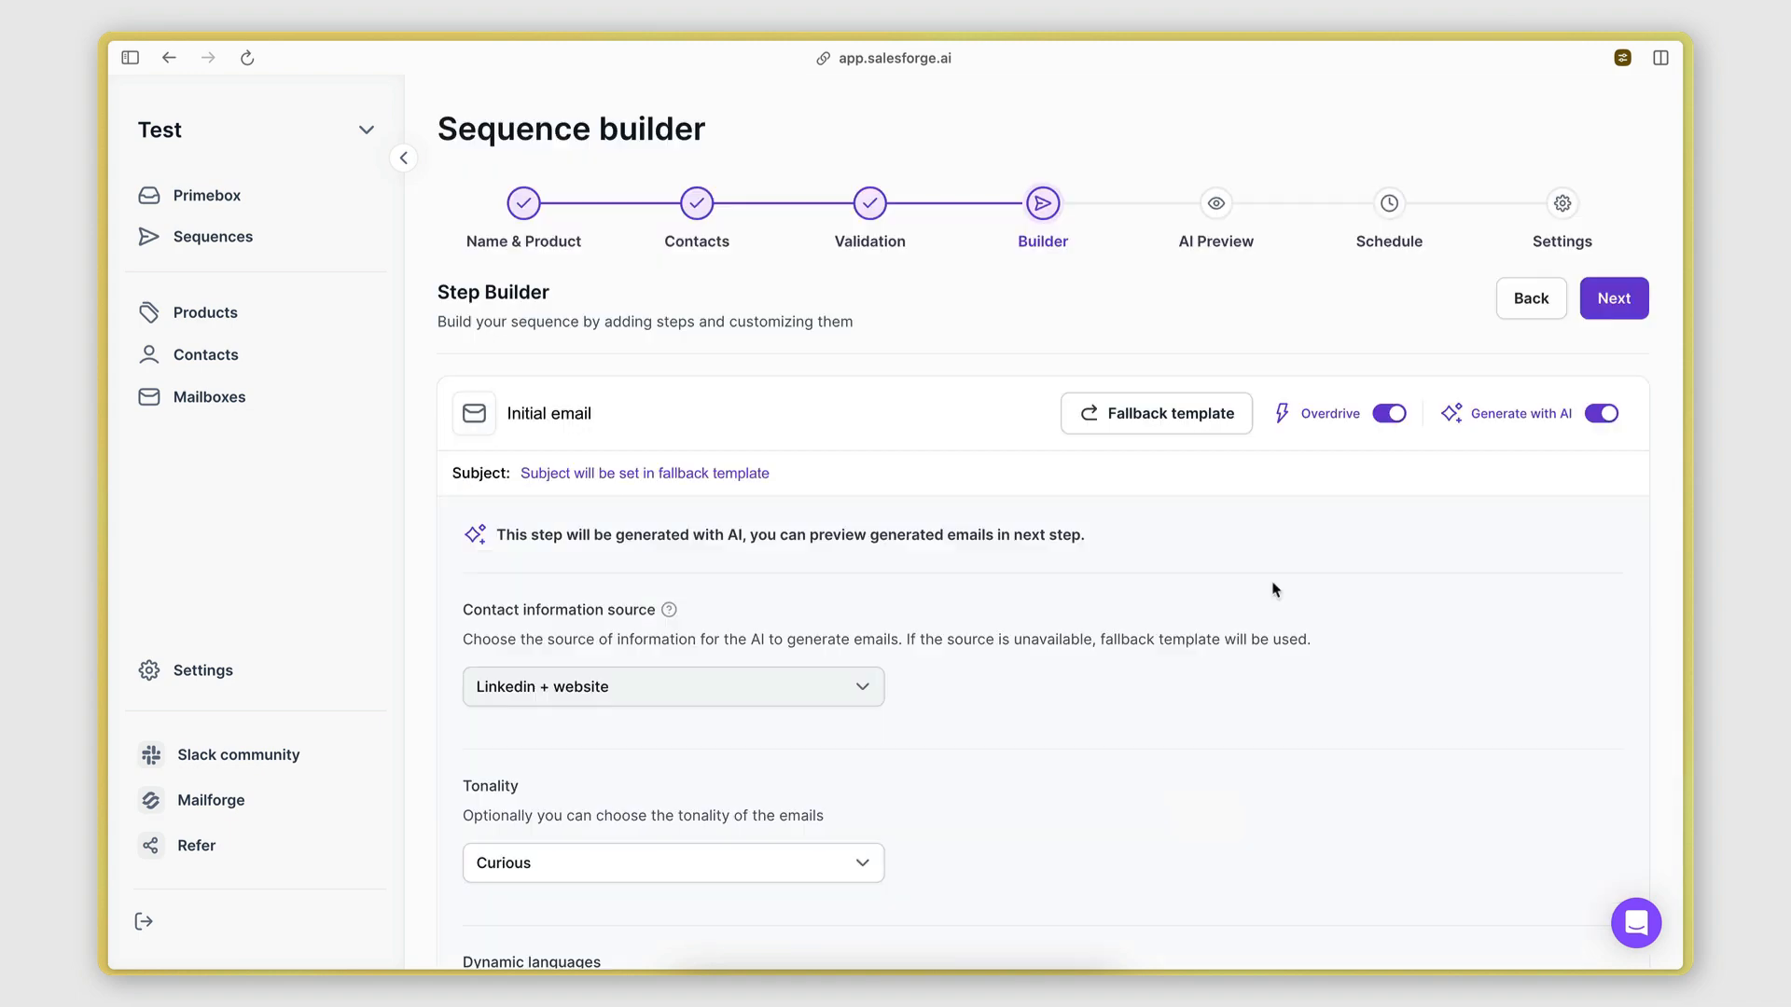
left_click(1614, 300)
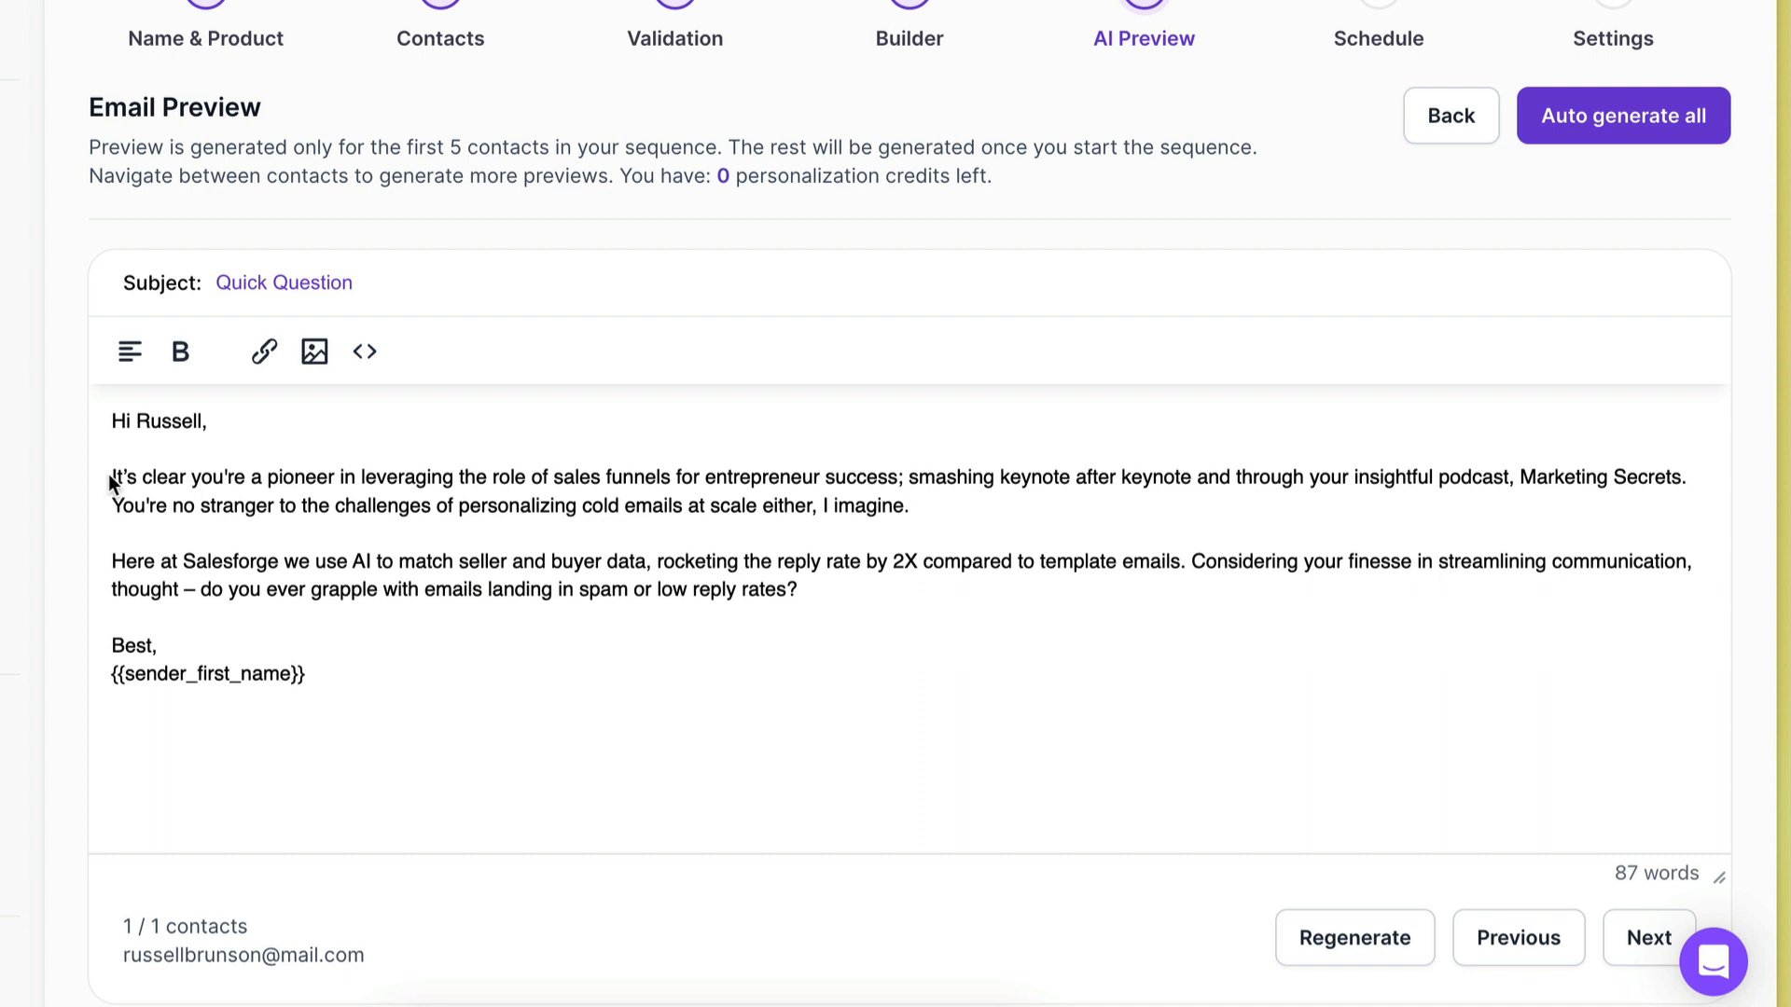
Step: Examine the generated email's personalized opening paragraph and its Salesforge pitch paragraph
left_click_drag(111, 476, 913, 516)
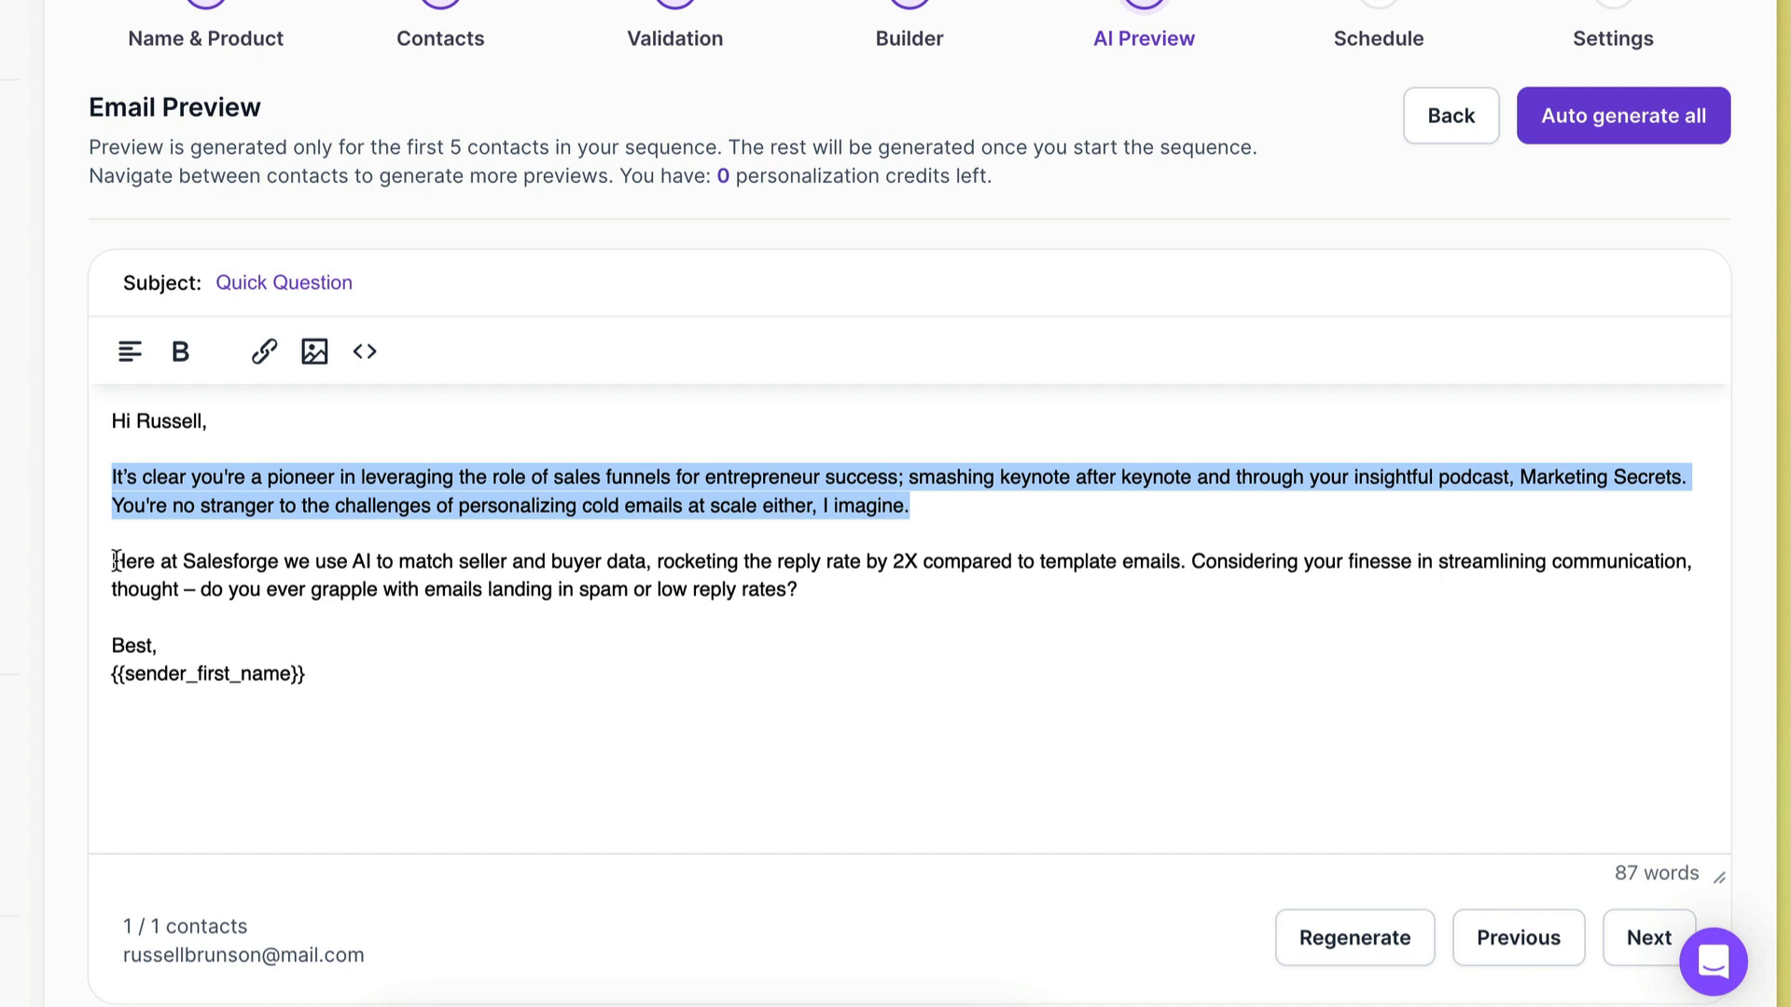
left_click(115, 560)
left_click_drag(116, 561, 831, 584)
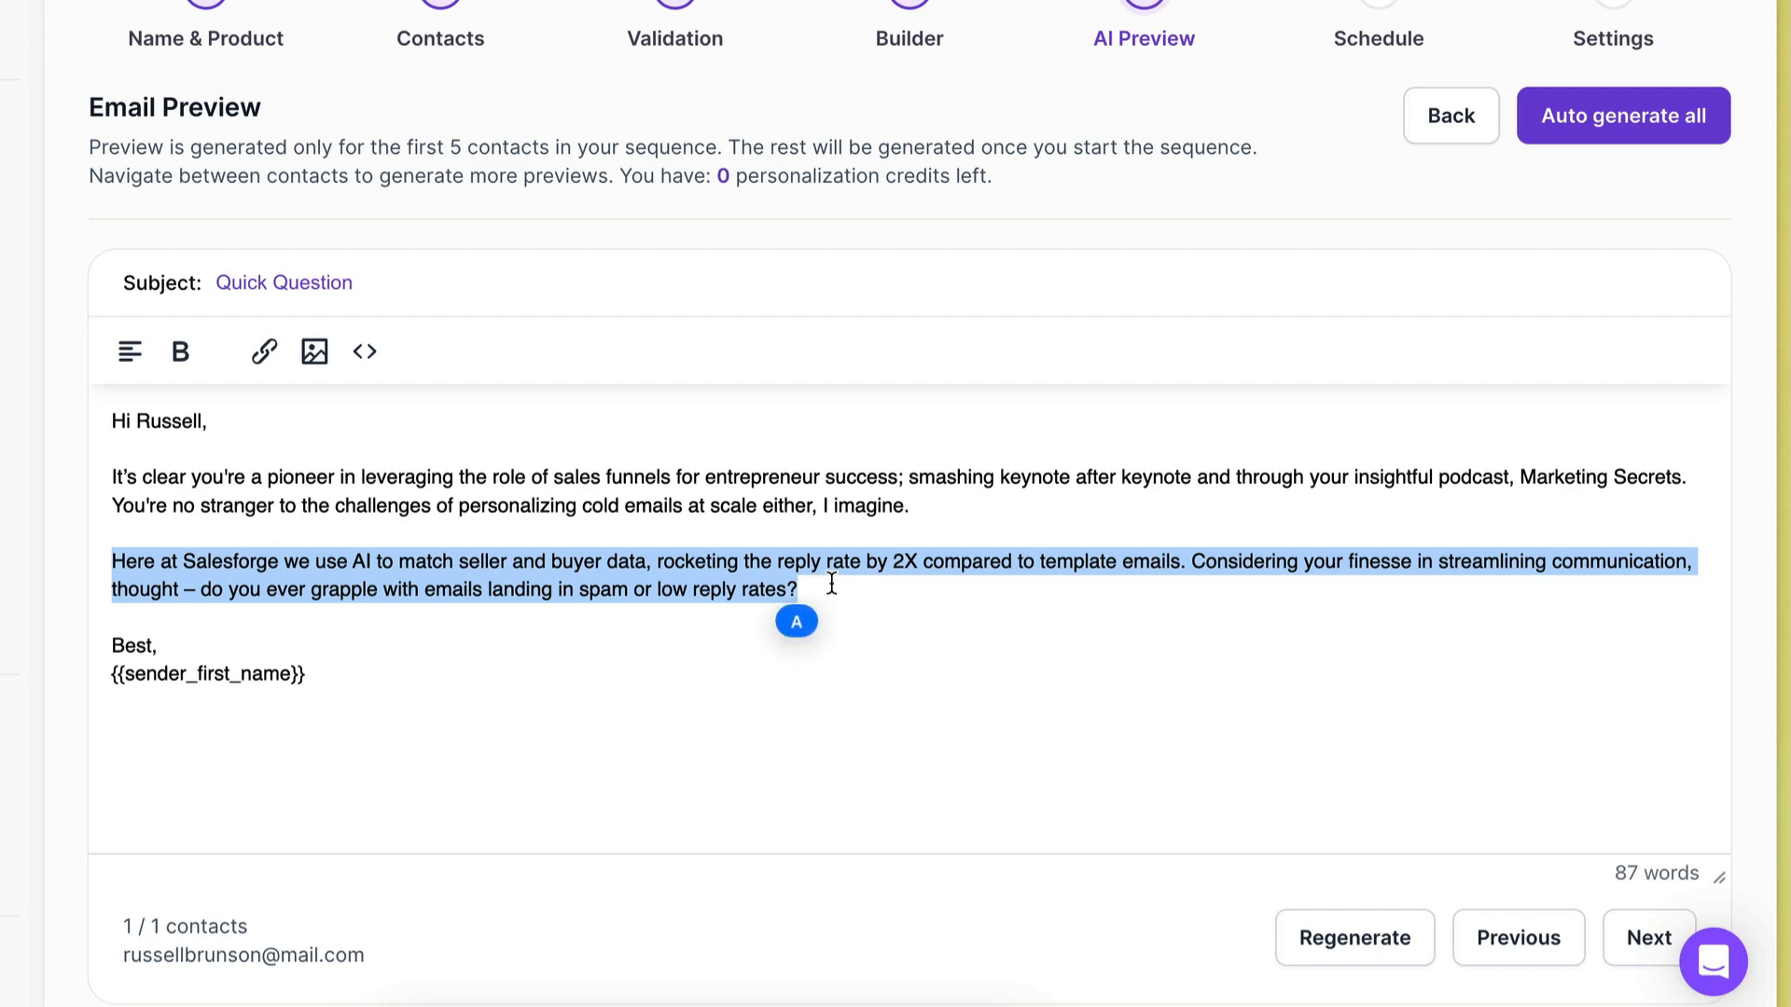
left_click(1032, 628)
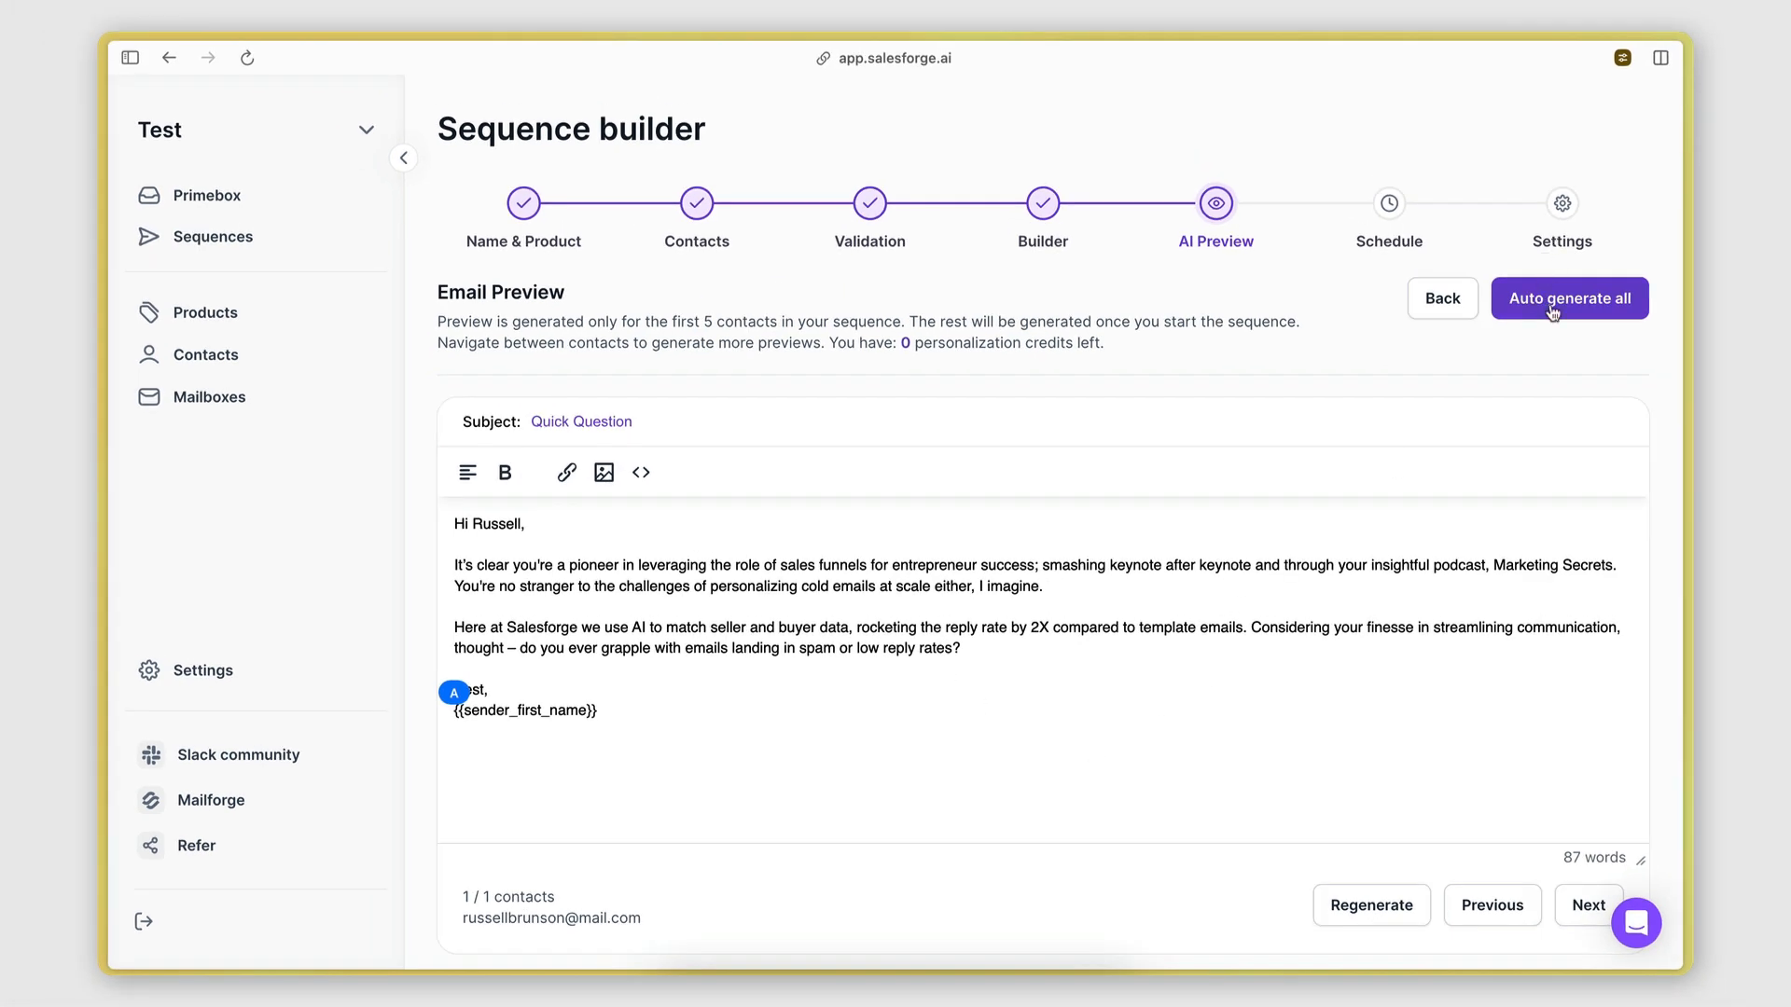
Step: Auto-generate all emails and proceed through the sending schedule to the sequence settings, reviewing the available options
left_click(1559, 311)
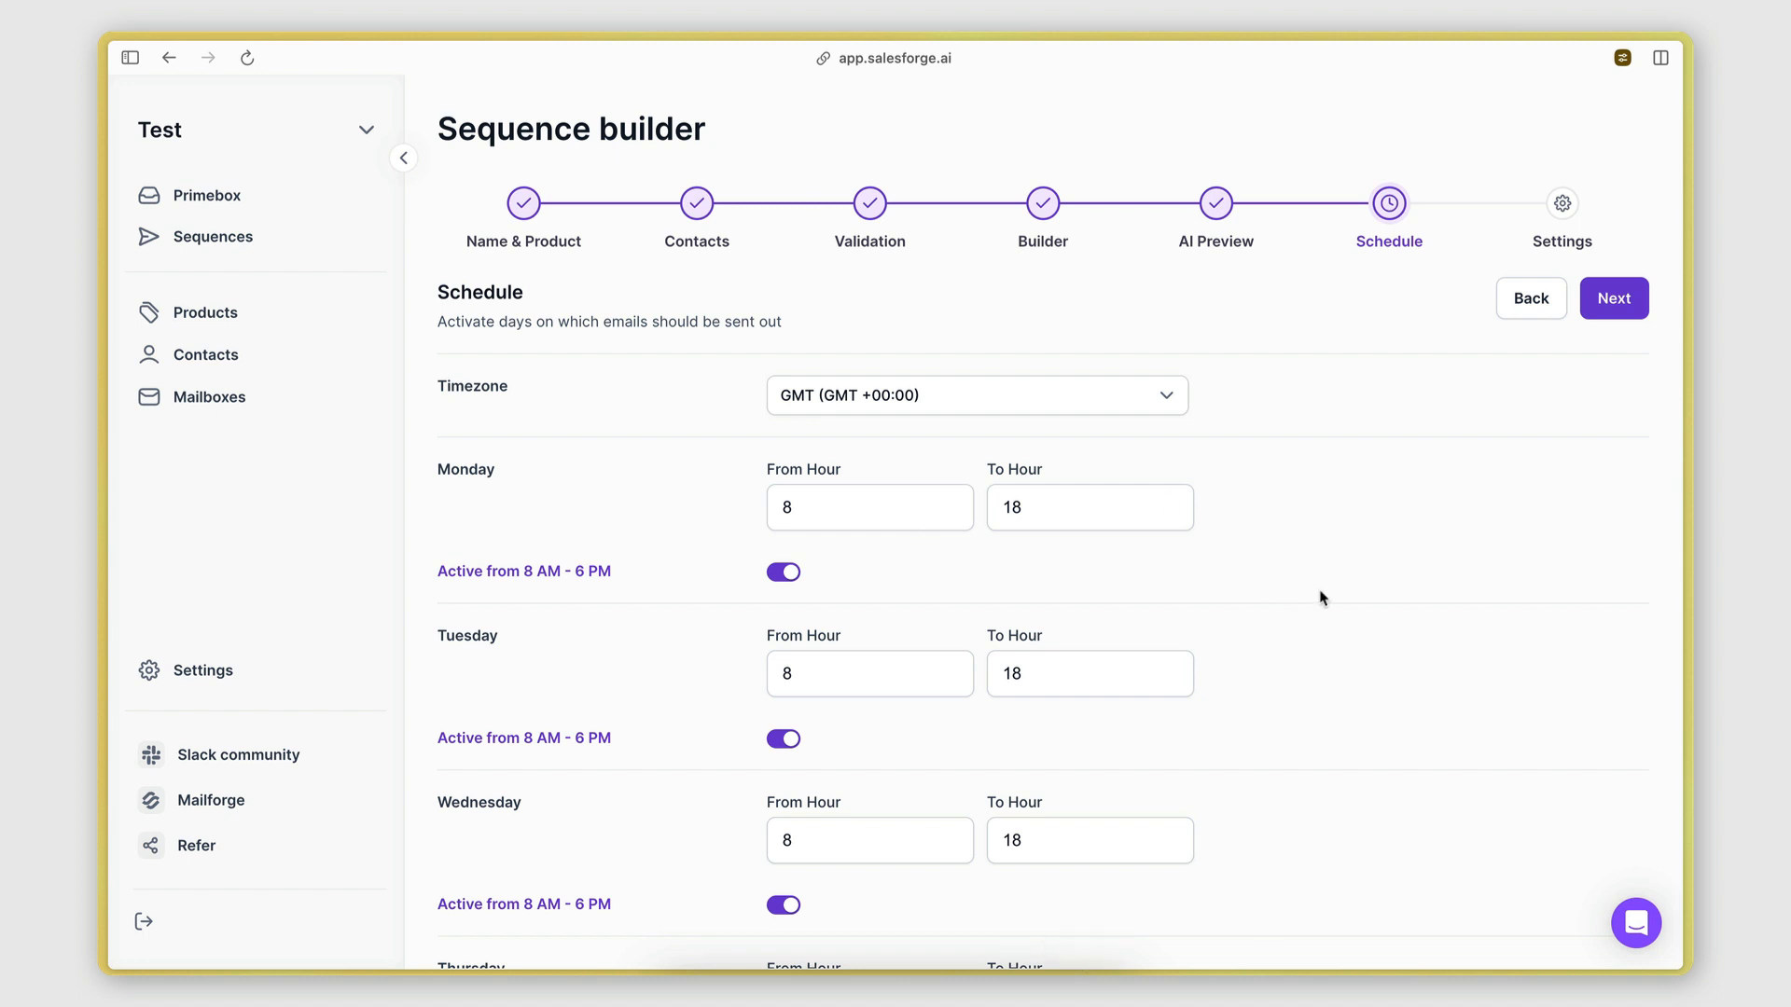
scroll(1293, 634, "down", 2)
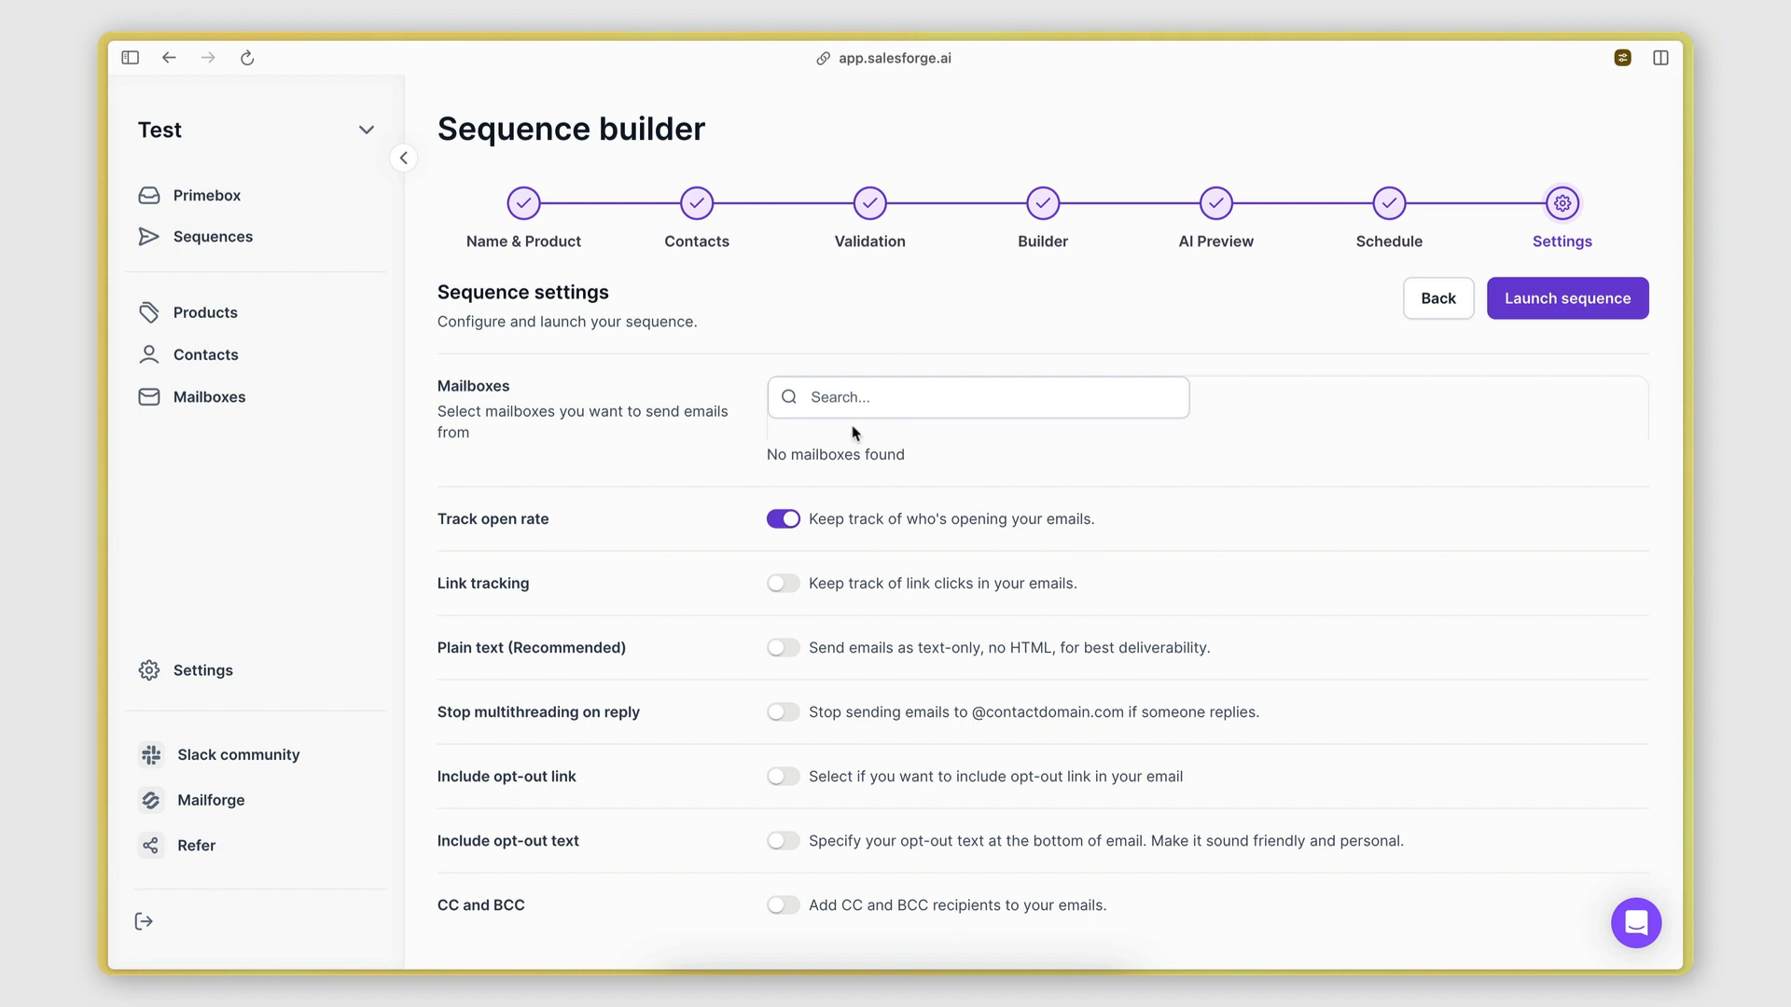
scroll(1157, 573, "down", 1)
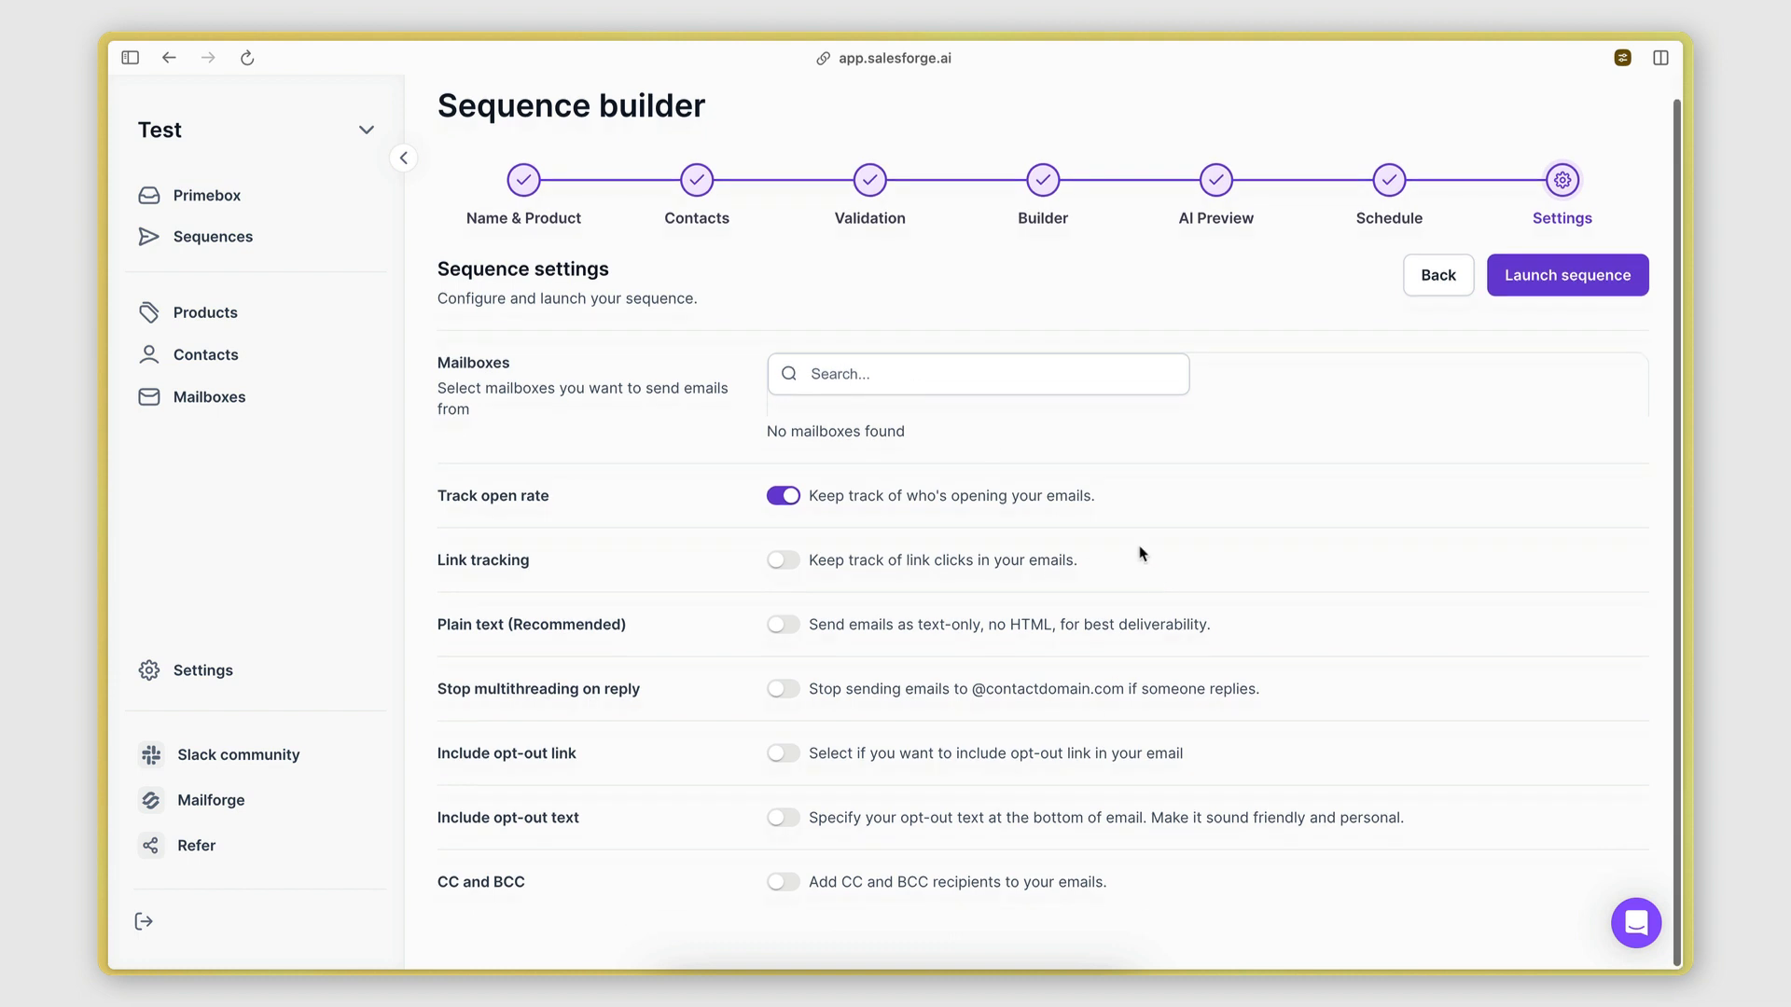